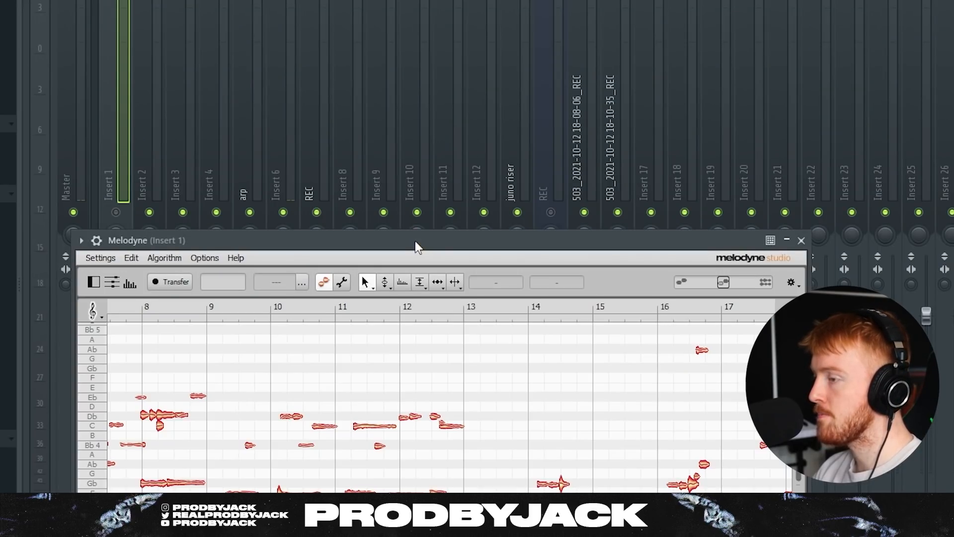
# Reposition the Melodyne window and look over the sample's detected Bb Minor notes.
pyautogui.moveTo(416, 240); pyautogui.dragTo(482, 33)
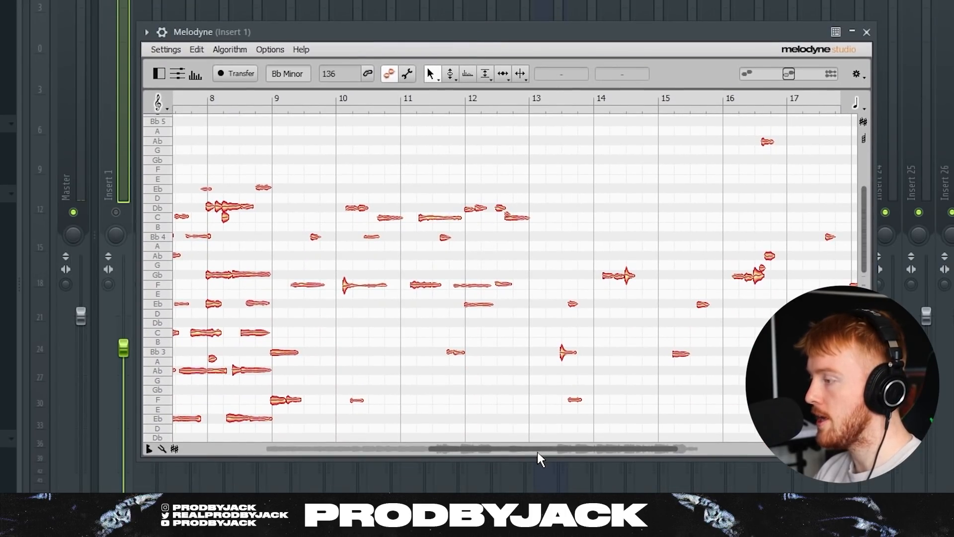
pyautogui.moveTo(538, 452); pyautogui.dragTo(350, 444)
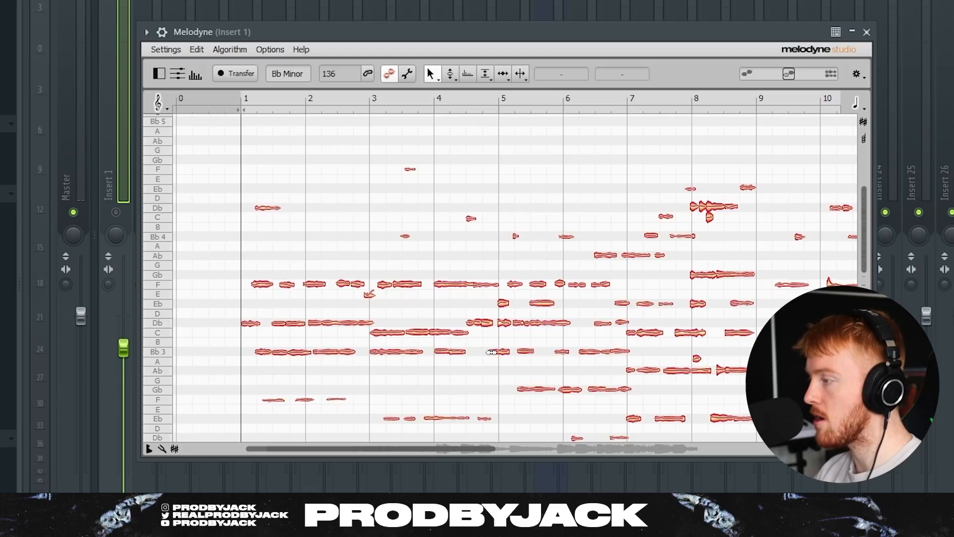
pyautogui.scroll(-5, 494, 351)
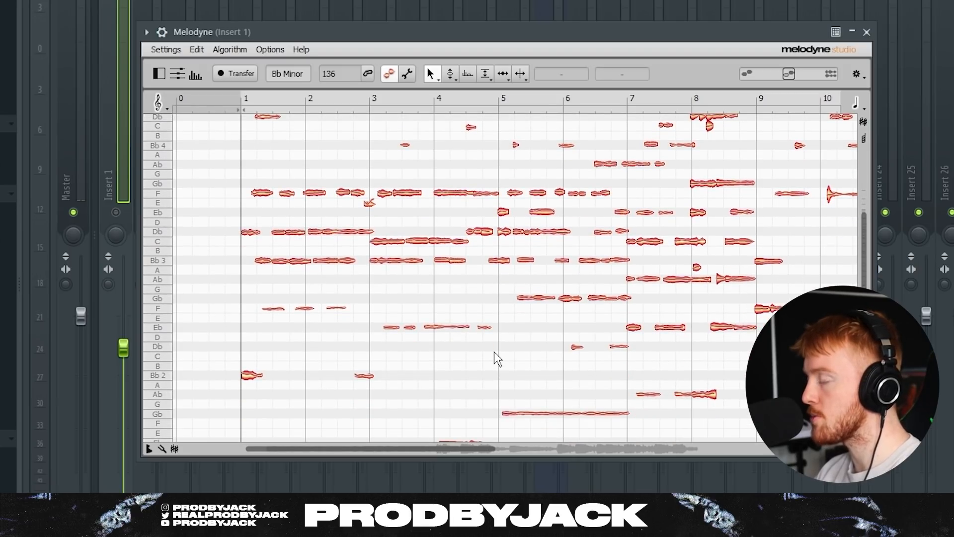
pyautogui.scroll(1, 494, 351)
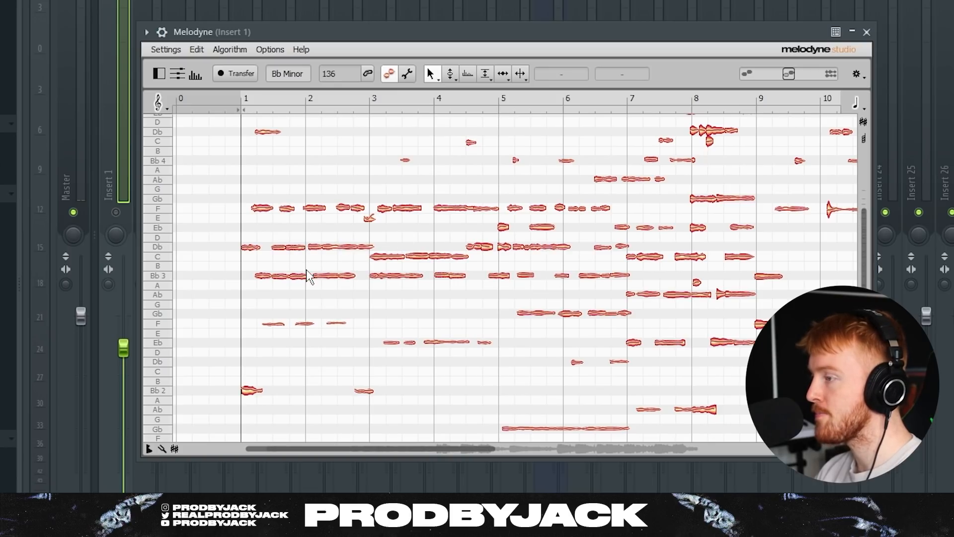
pyautogui.moveTo(422, 450); pyautogui.dragTo(542, 451)
# Close Melodyne and bring the chord progression back into view.
pyautogui.click(867, 33)
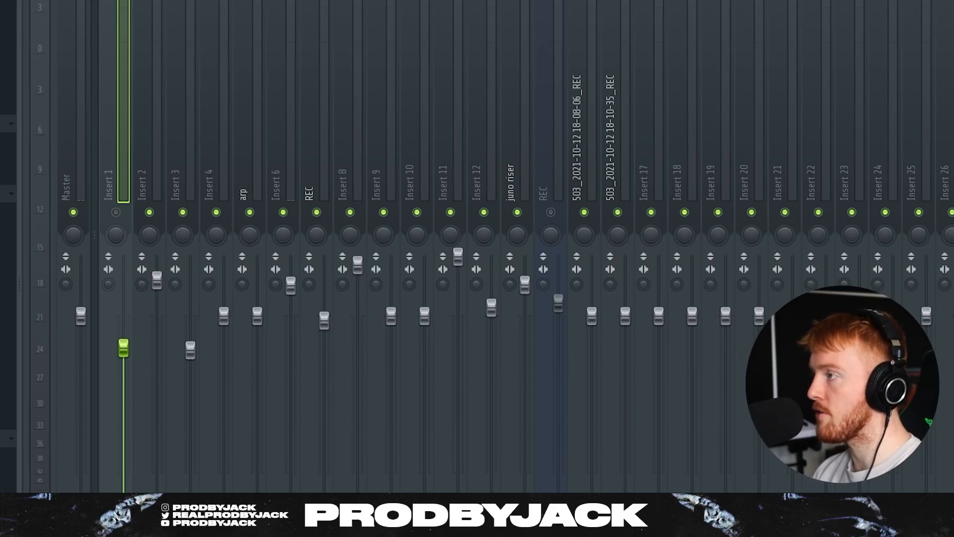
pyautogui.press('F9')
pyautogui.scroll(3, 208, 4)
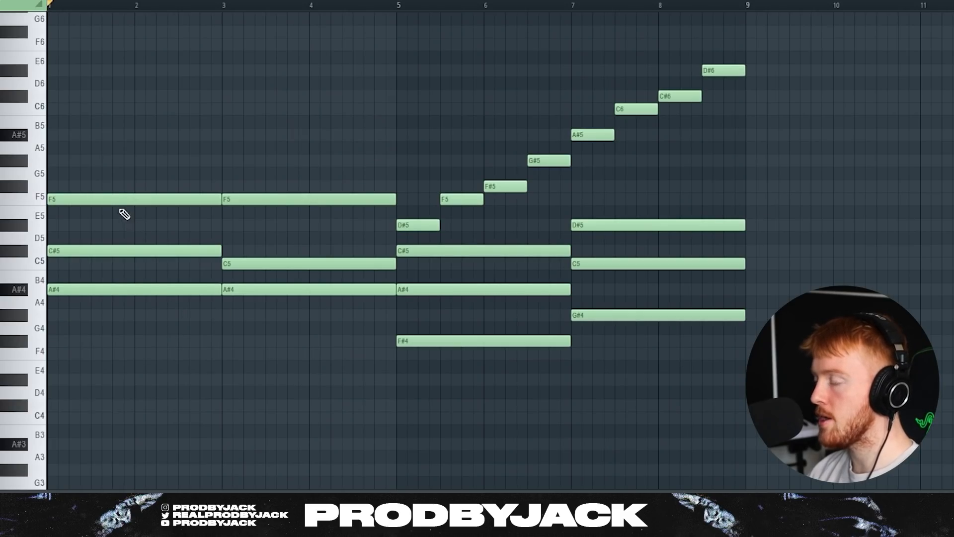
# Select the chord groups across bars 1–9 without changing them, deselect, and show the Channel rack.
pyautogui.moveTo(124, 213); pyautogui.dragTo(129, 402)
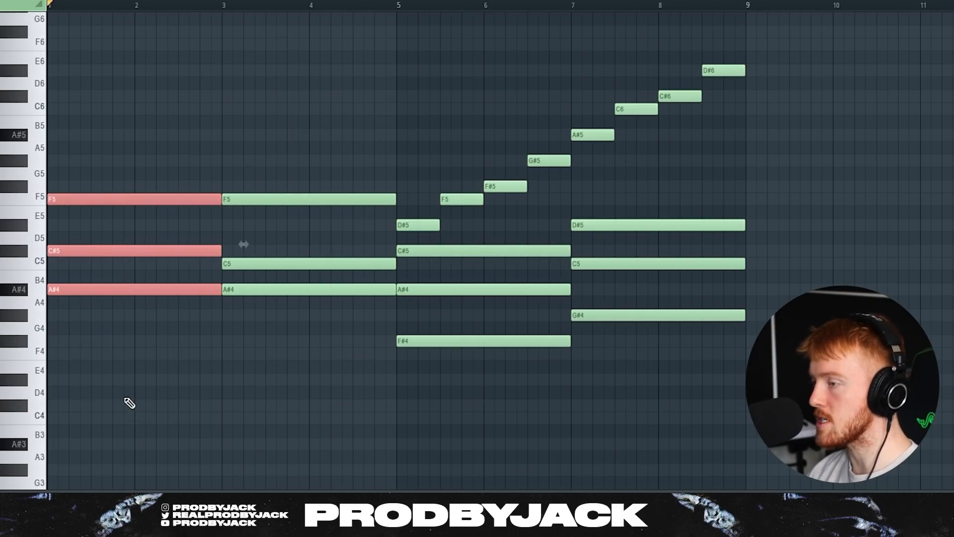
pyautogui.moveTo(269, 156); pyautogui.dragTo(253, 365)
pyautogui.rightClick(253, 374)
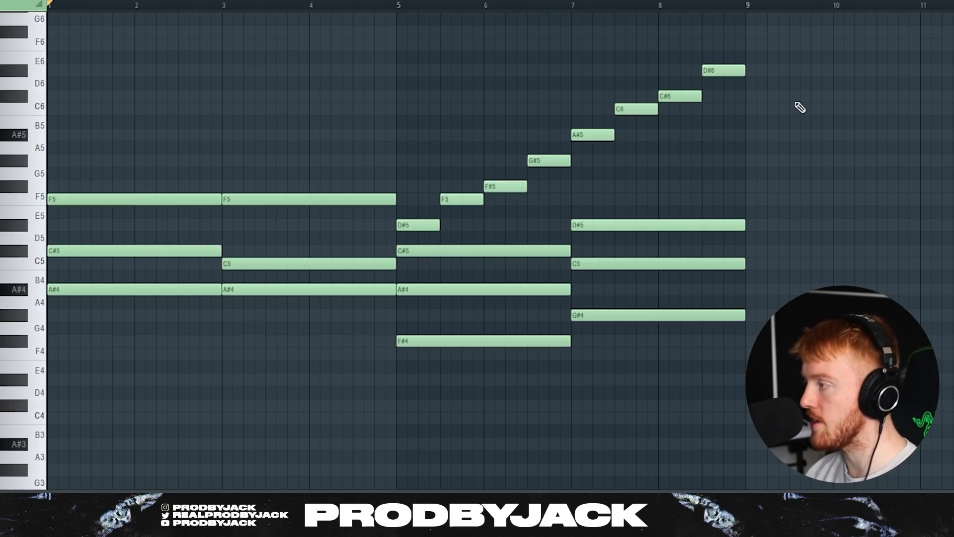
pyautogui.moveTo(765, 205); pyautogui.dragTo(558, 366)
pyautogui.moveTo(756, 39); pyautogui.dragTo(408, 229)
pyautogui.keyDown('ctrl'); pyautogui.click(777, 126); pyautogui.keyUp('ctrl')
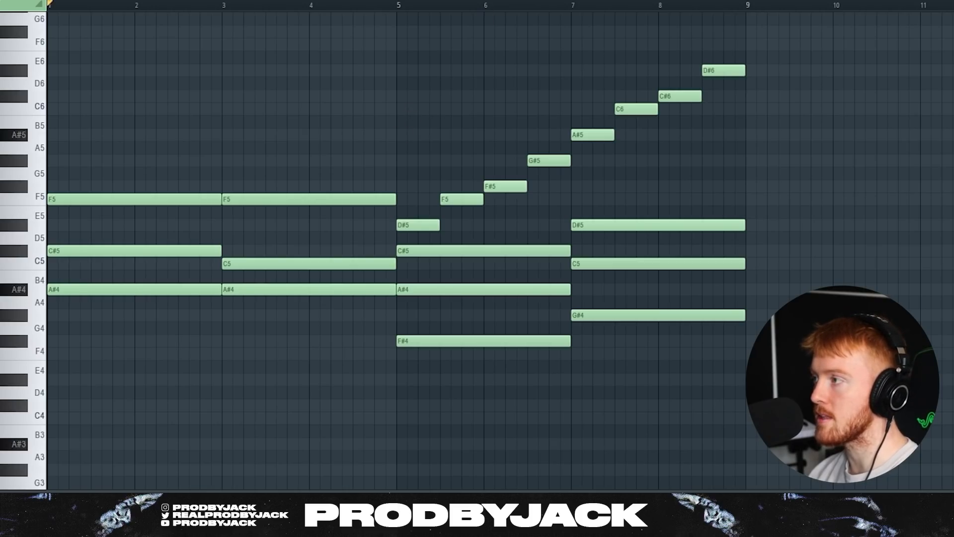
pyautogui.press('F6')
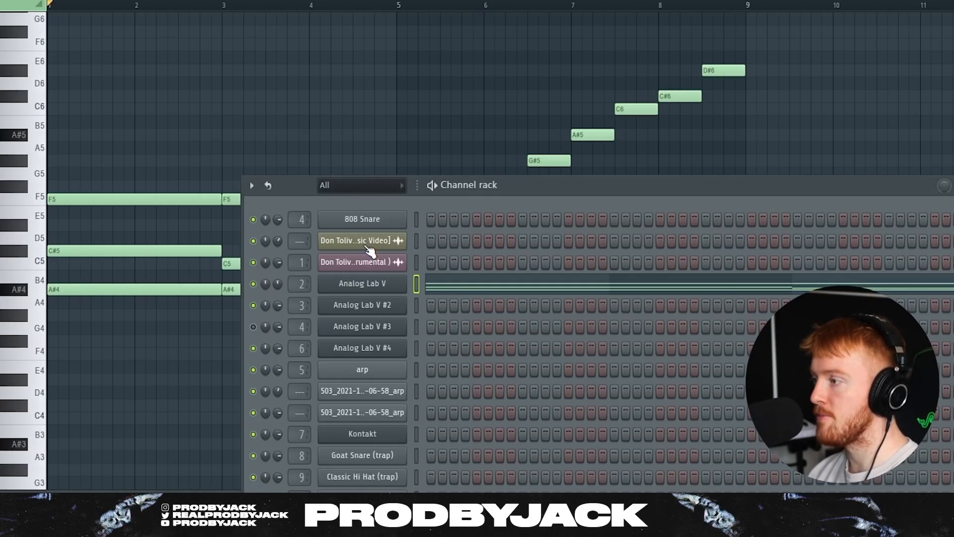
# Browse the ANALOG COLOURS bank in the chords' Analog Lab V, keep Sauced loaded, and close it.
pyautogui.click(379, 287)
pyautogui.click(44, 261)
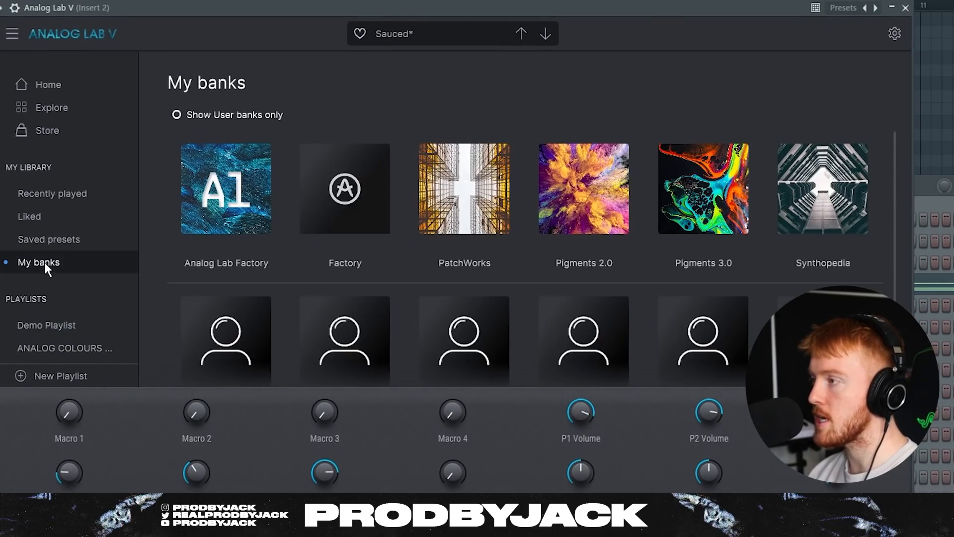
pyautogui.scroll(-2, 278, 268)
pyautogui.click(254, 282)
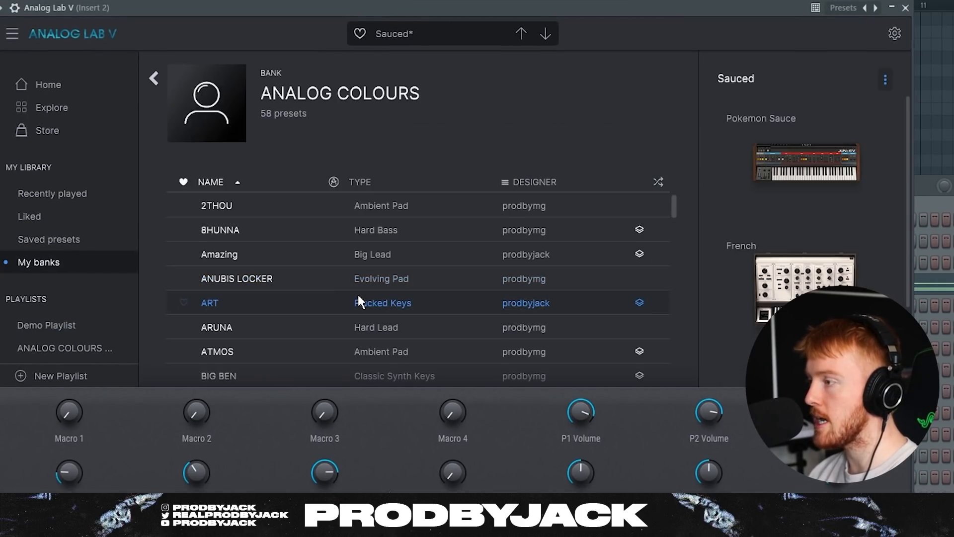
pyautogui.scroll(-10, 358, 294)
pyautogui.scroll(-7, 371, 282)
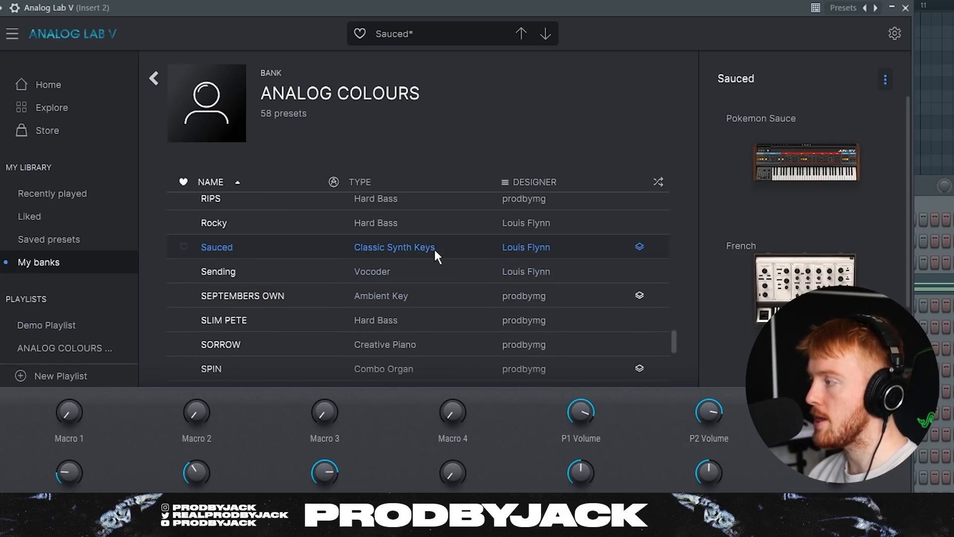
pyautogui.scroll(7, 435, 249)
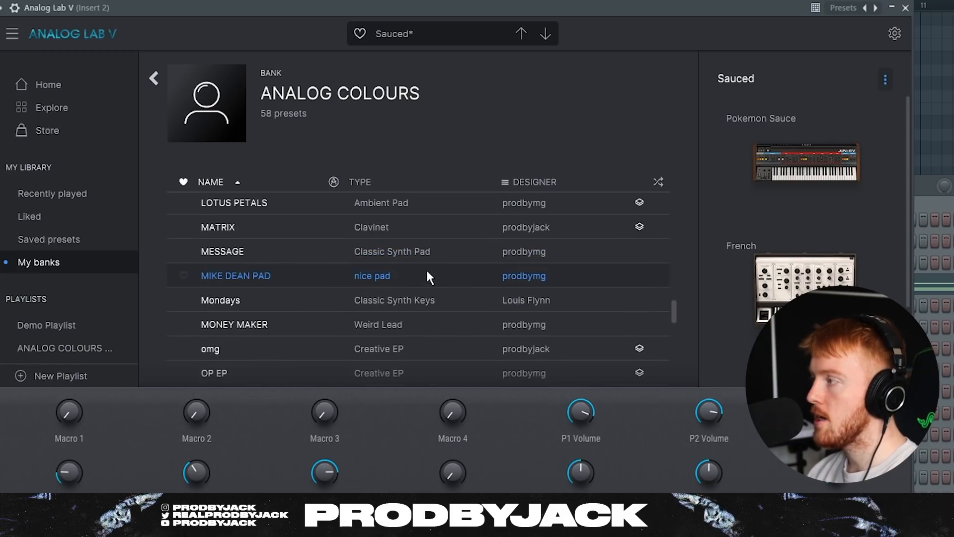
pyautogui.click(906, 8)
pyautogui.scroll(2, 368, 91)
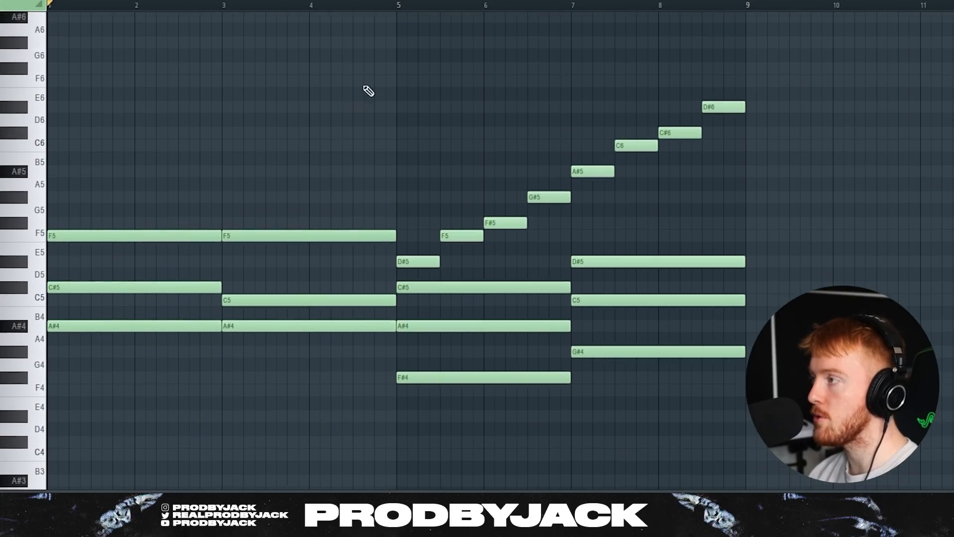
# Hide the Channel rack and play back the chord progression.
pyautogui.press('F6')
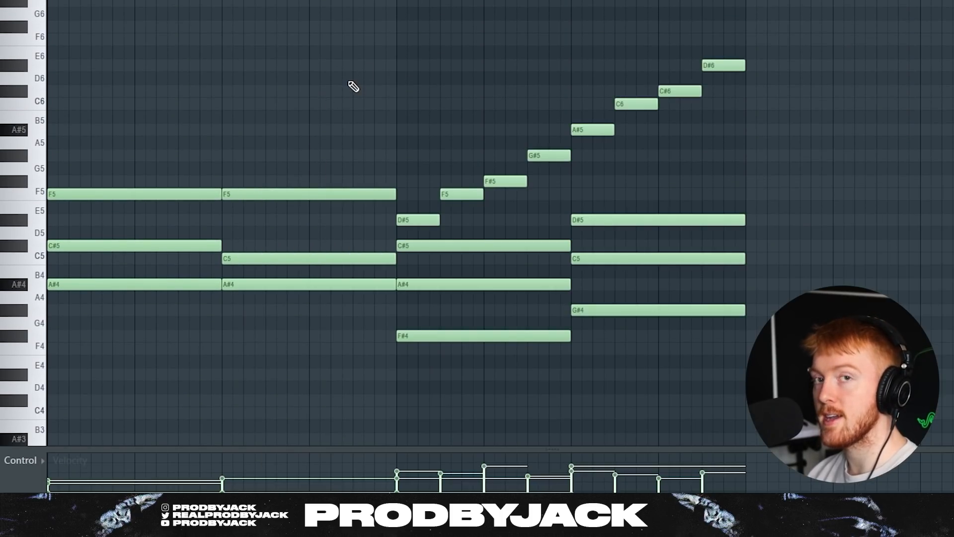
pyautogui.press('space')
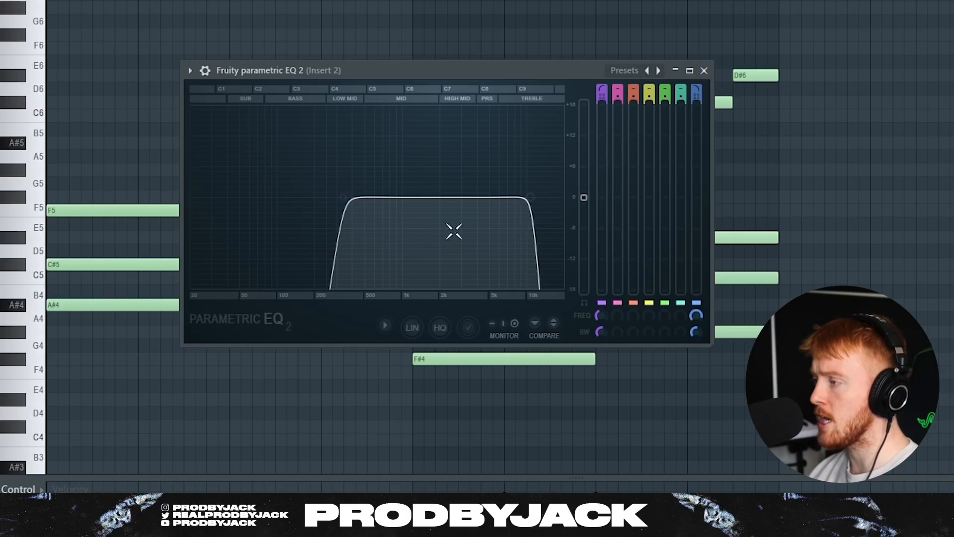
# Close the parametric EQ, Chorus JUN-6 and +5.96 dB Gain windows, then return to the chord piano roll.
pyautogui.click(702, 71)
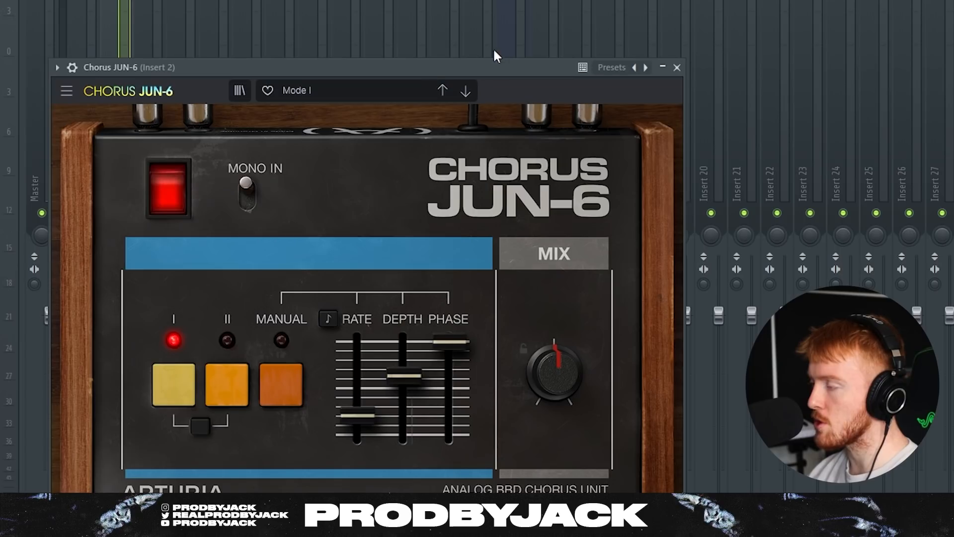
pyautogui.moveTo(429, 73); pyautogui.dragTo(426, 44)
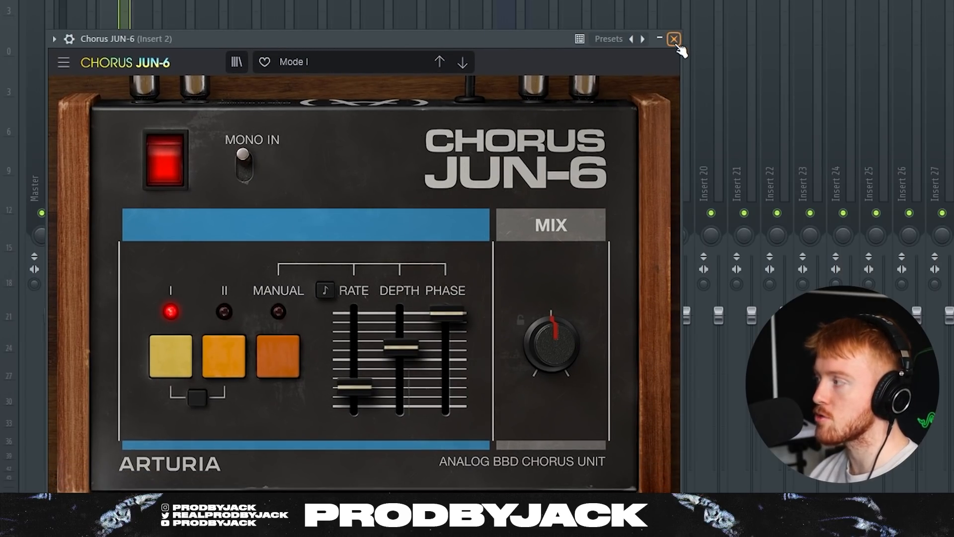
pyautogui.click(674, 39)
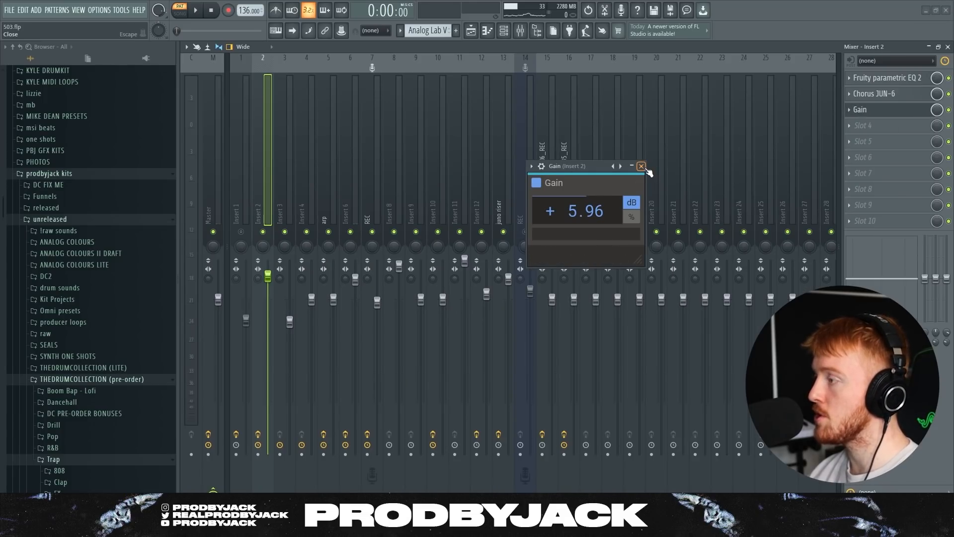
pyautogui.click(641, 167)
pyautogui.click(486, 36)
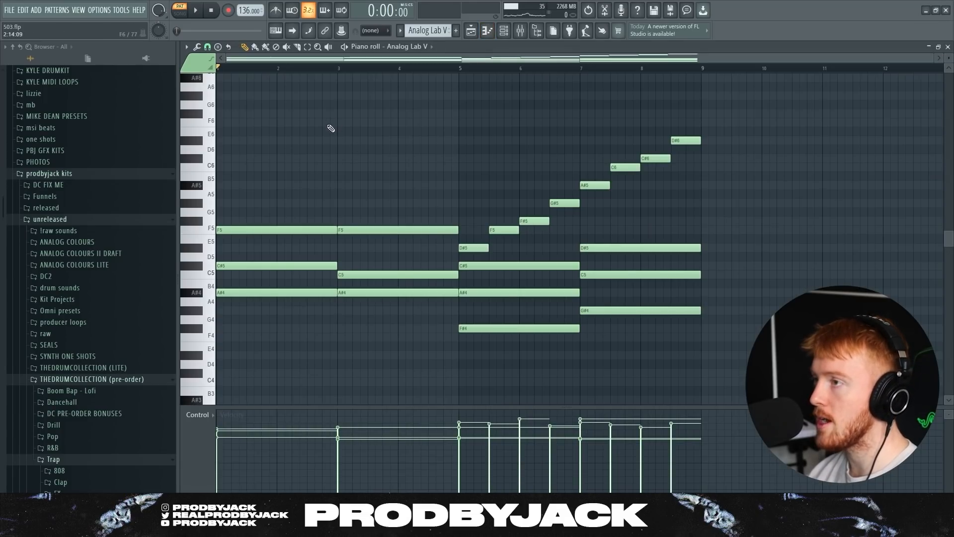
pyautogui.scroll(-1, 296, 132)
pyautogui.press('space')
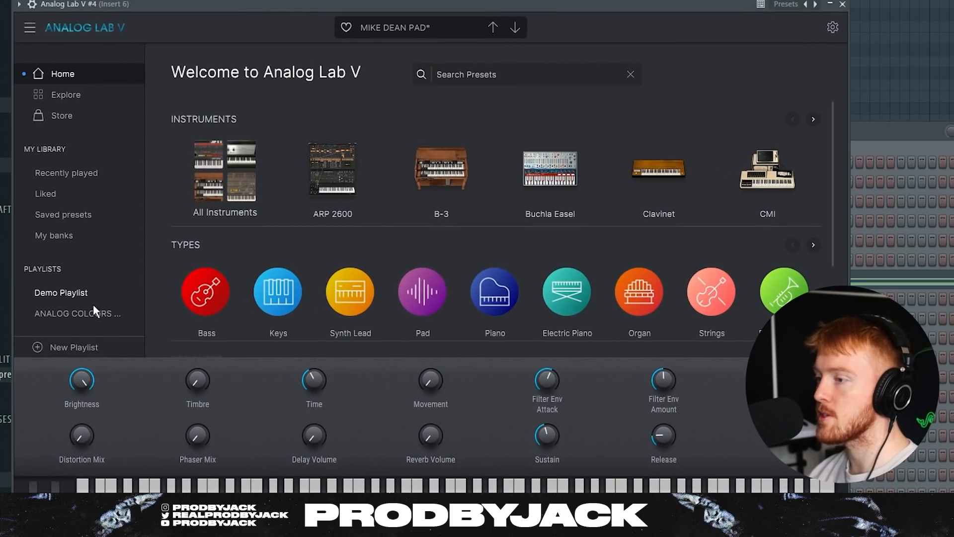
pyautogui.click(75, 237)
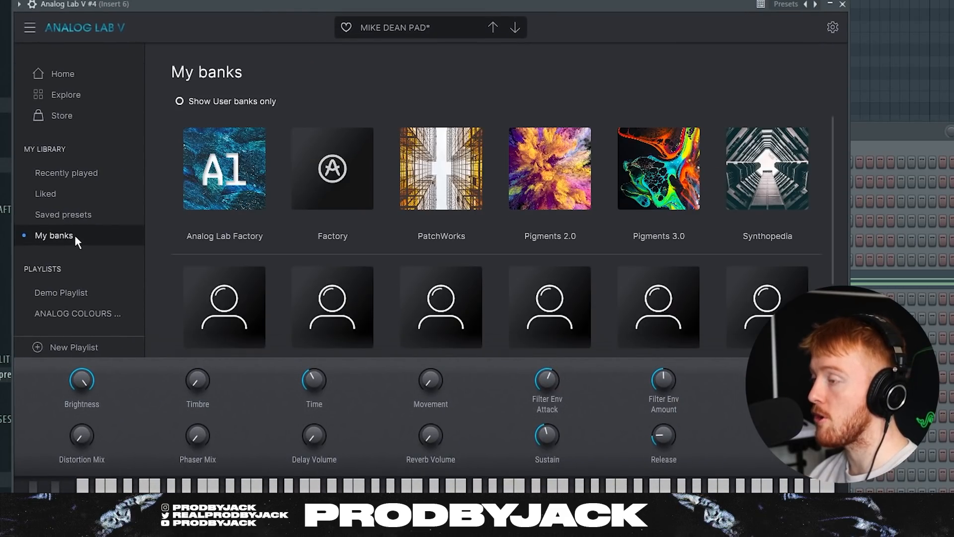
pyautogui.scroll(-1, 379, 264)
pyautogui.click(256, 249)
pyautogui.scroll(-10, 298, 259)
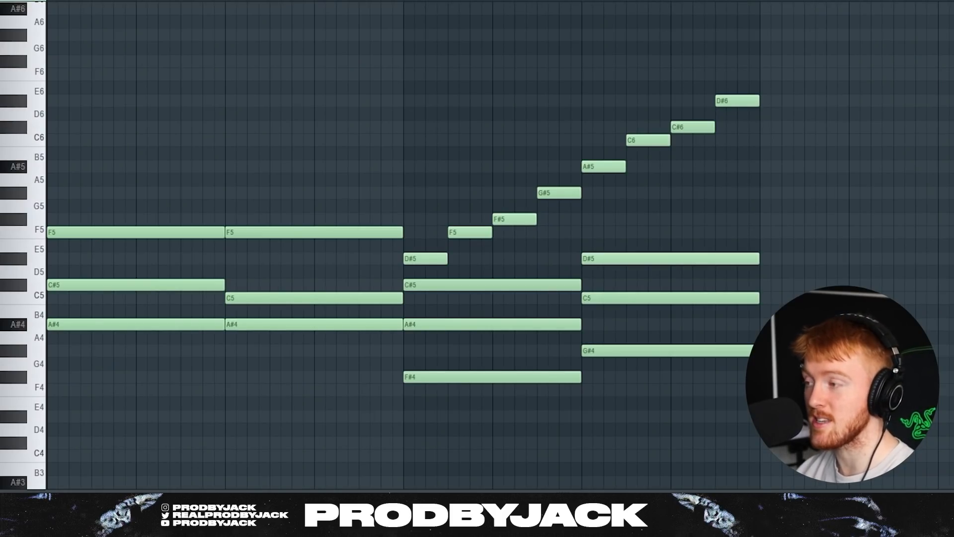
# Play the chord pattern, then solo the Analog Lab V #4 chord track on Track 3.
pyautogui.press('space')
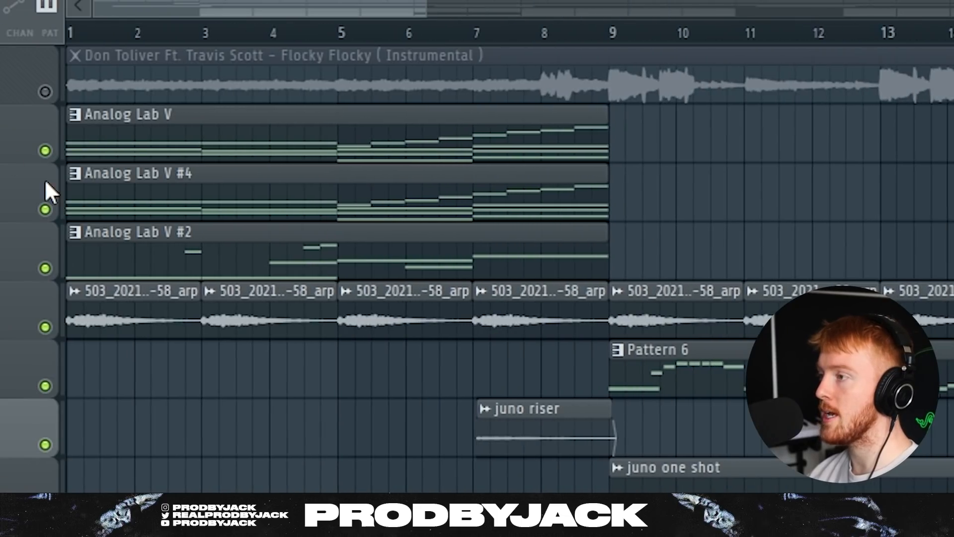
pyautogui.keyDown('ctrl'); pyautogui.click(47, 203); pyautogui.keyUp('ctrl')
# Add Analog Lab V to the solo alongside #4 and play from bar 1.
pyautogui.click(44, 150)
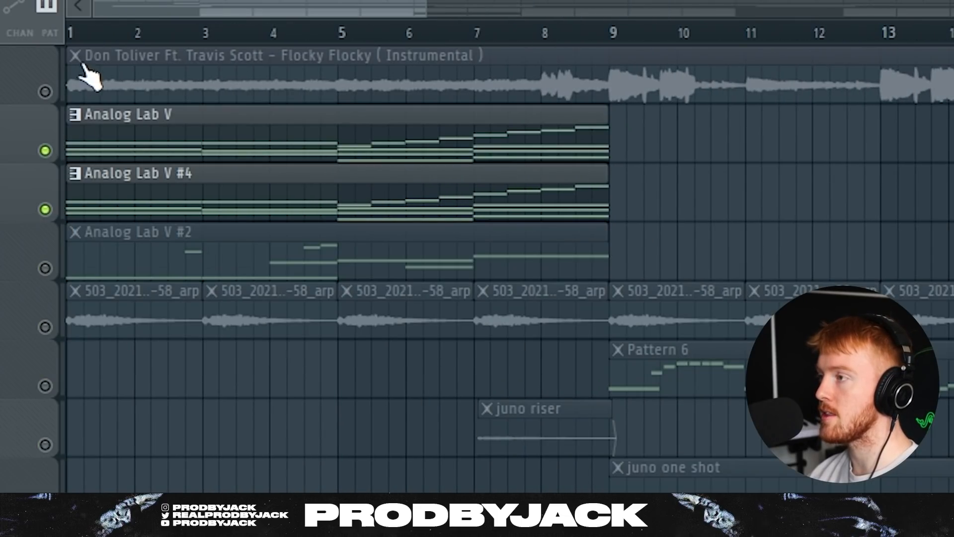
pyautogui.press('space')
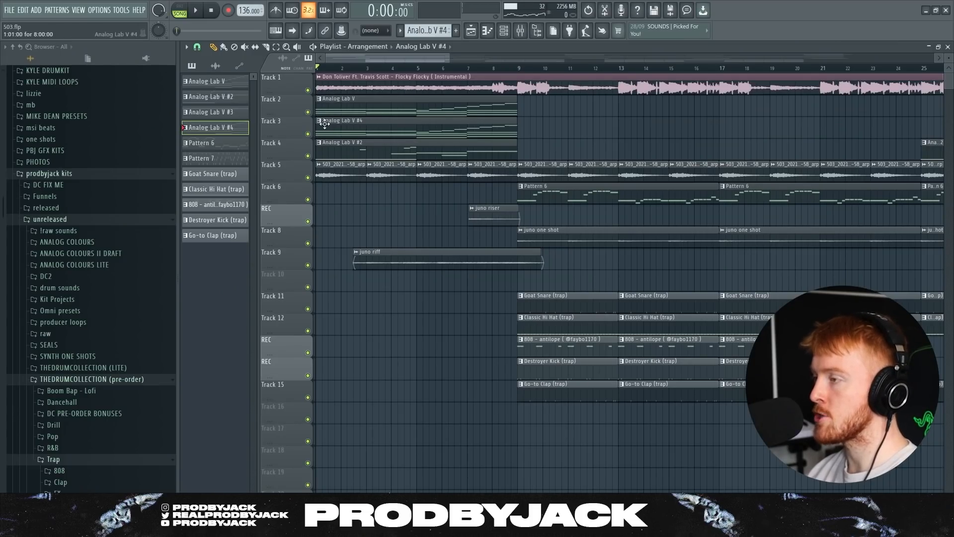
# Open the Analog Lab V #2 melody clip and check its instrument's preset.
pyautogui.click(316, 153)
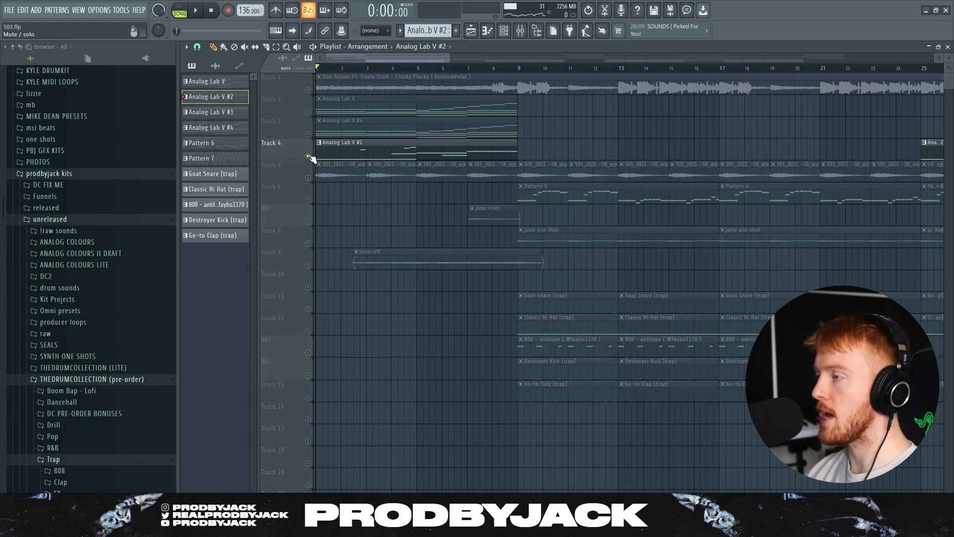
pyautogui.doubleClick(330, 149)
pyautogui.scroll(-4, 329, 159)
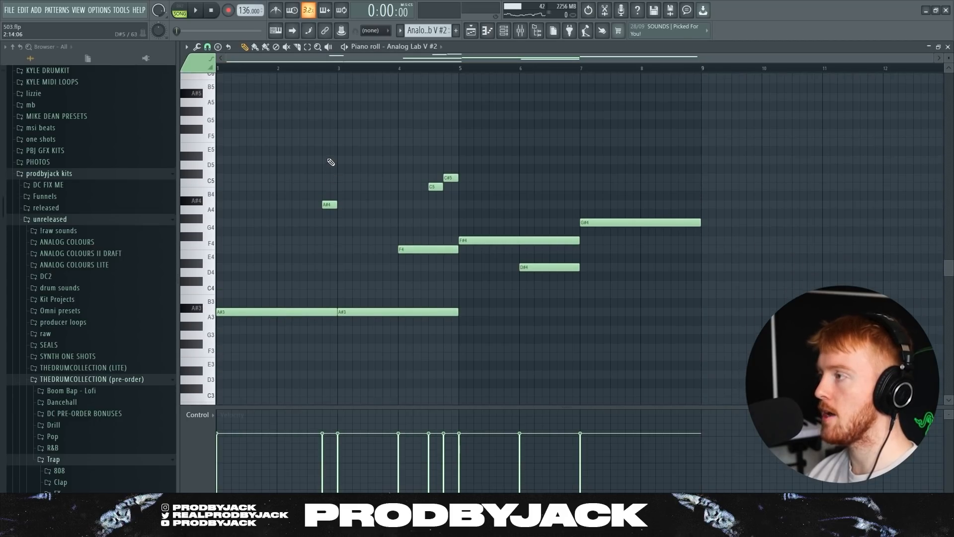
pyautogui.click(511, 30)
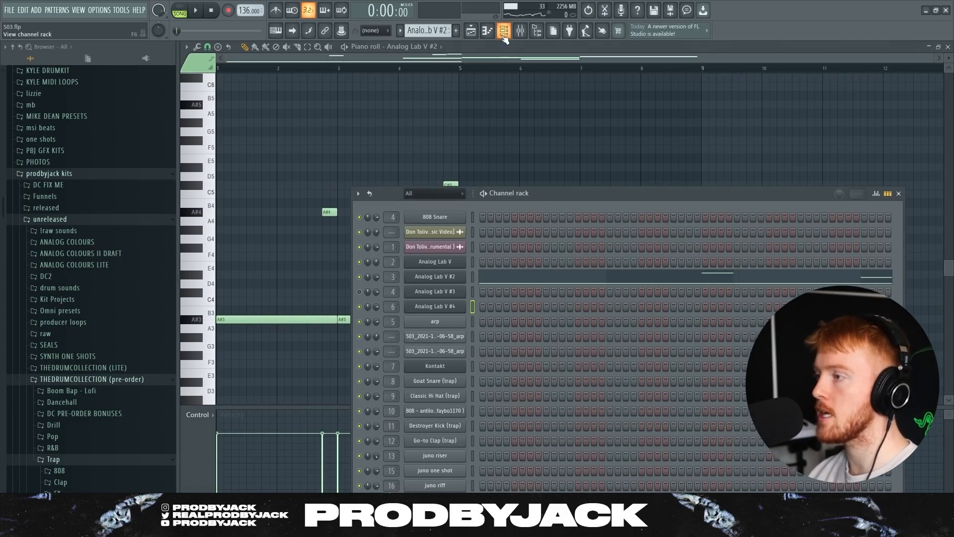
pyautogui.click(454, 281)
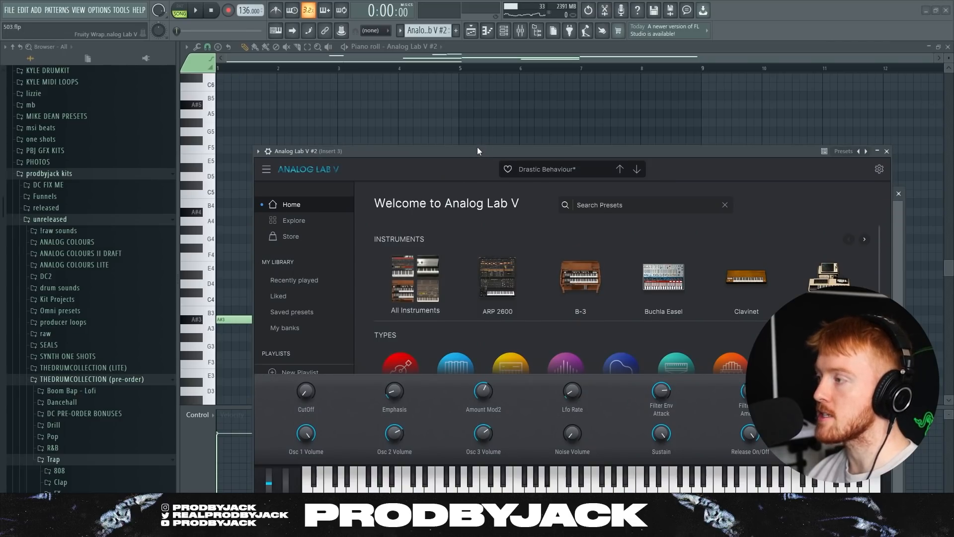
pyautogui.moveTo(476, 149); pyautogui.dragTo(457, 91)
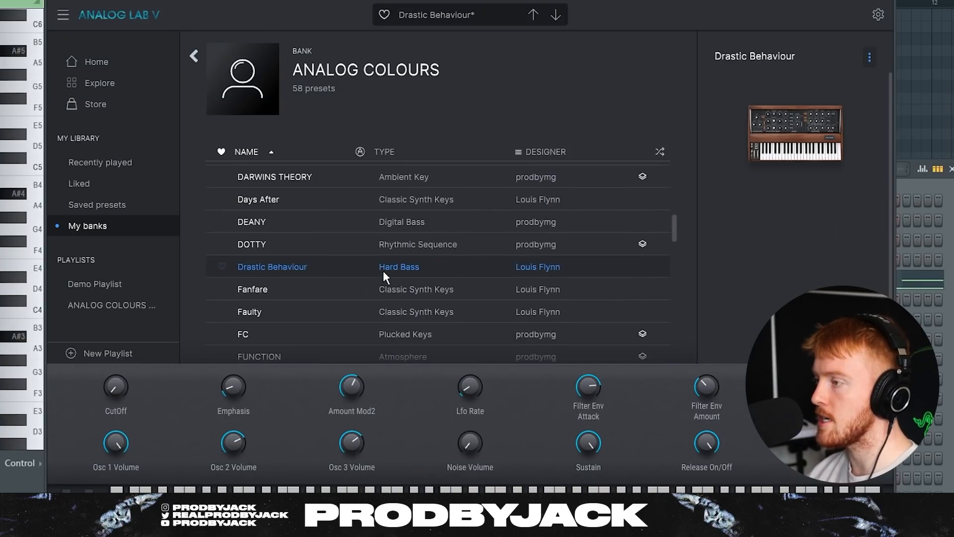
pyautogui.click(888, 1)
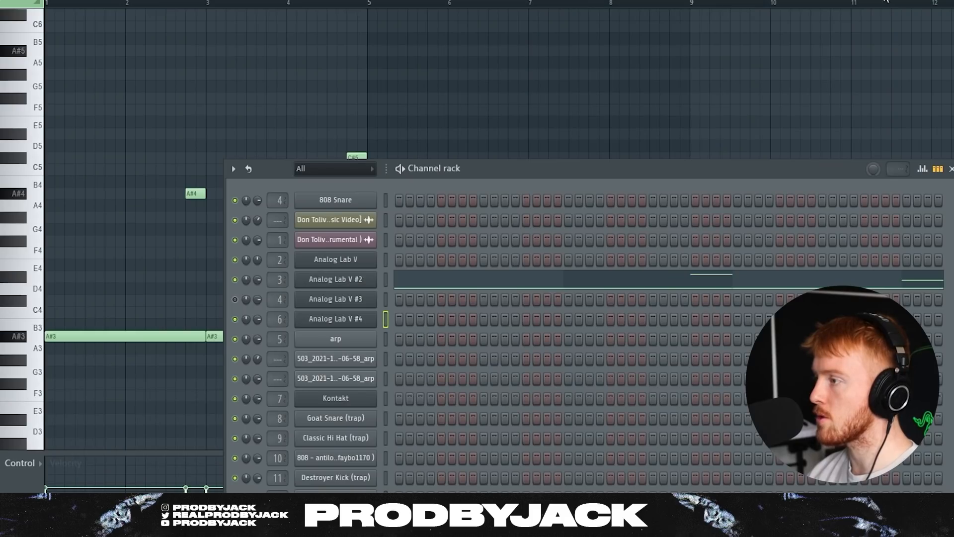
pyautogui.click(250, 96)
# Copy the nine melody notes into an empty pattern and play them back.
pyautogui.scroll(-3, 292, 144)
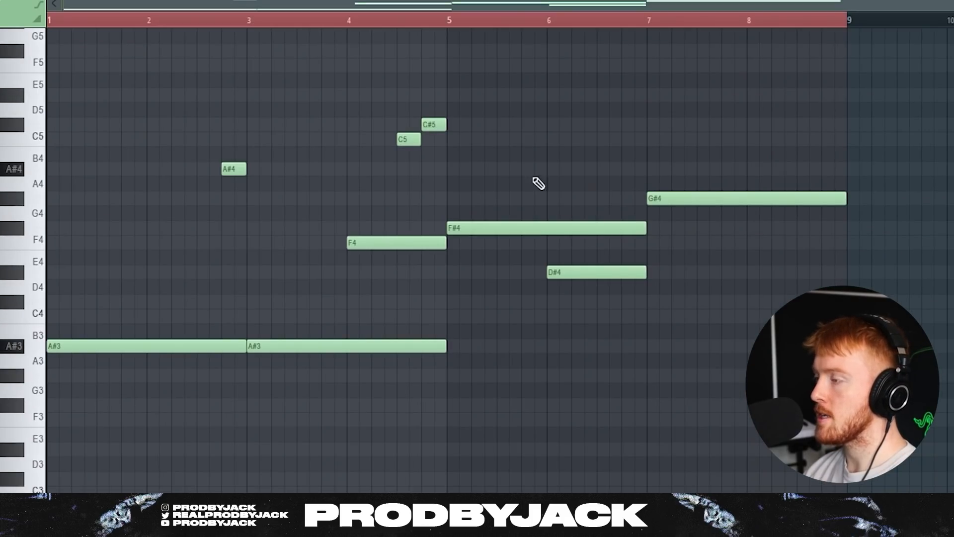
pyautogui.moveTo(838, 96); pyautogui.dragTo(78, 401)
pyautogui.hotkey('ctrl', 'd')
pyautogui.click(409, 1)
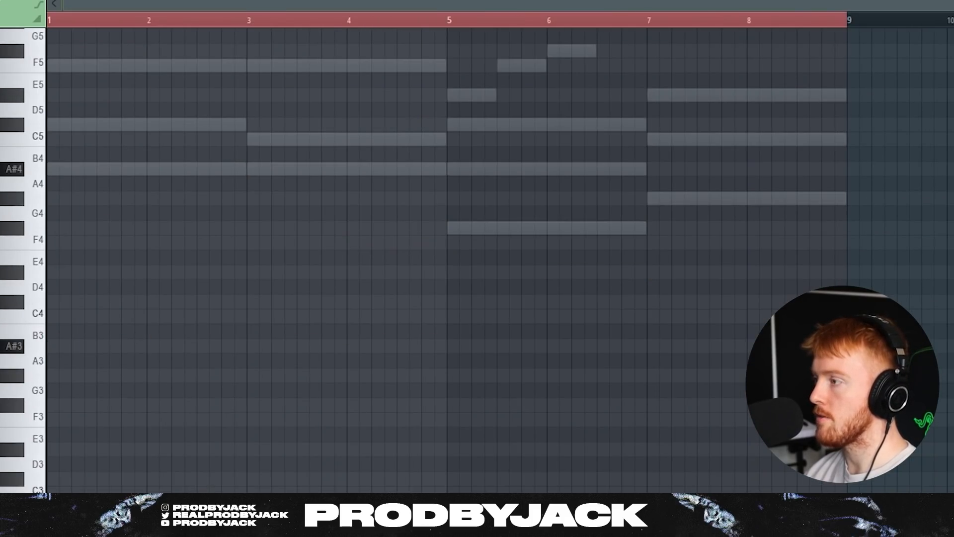
pyautogui.scroll(3, 207, 246)
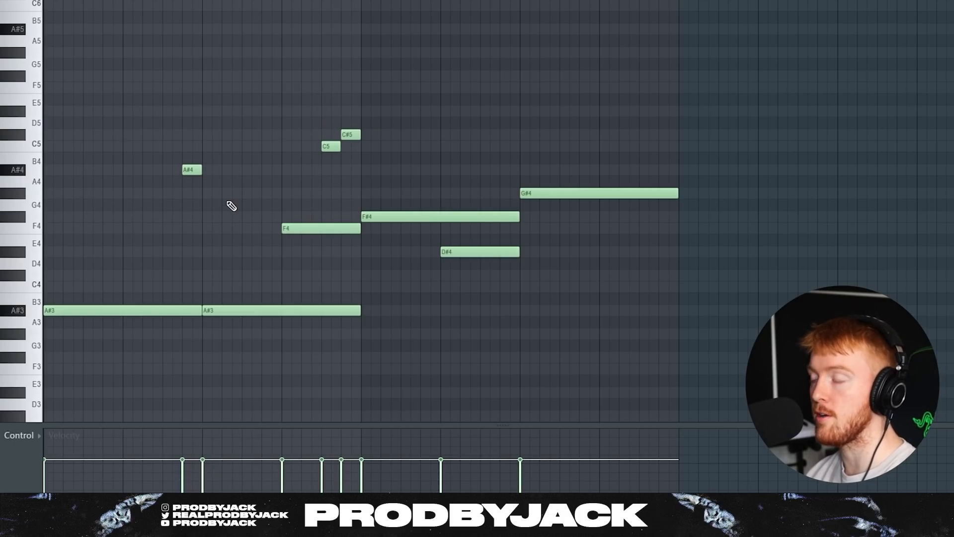
pyautogui.moveTo(182, 187); pyautogui.dragTo(396, 57)
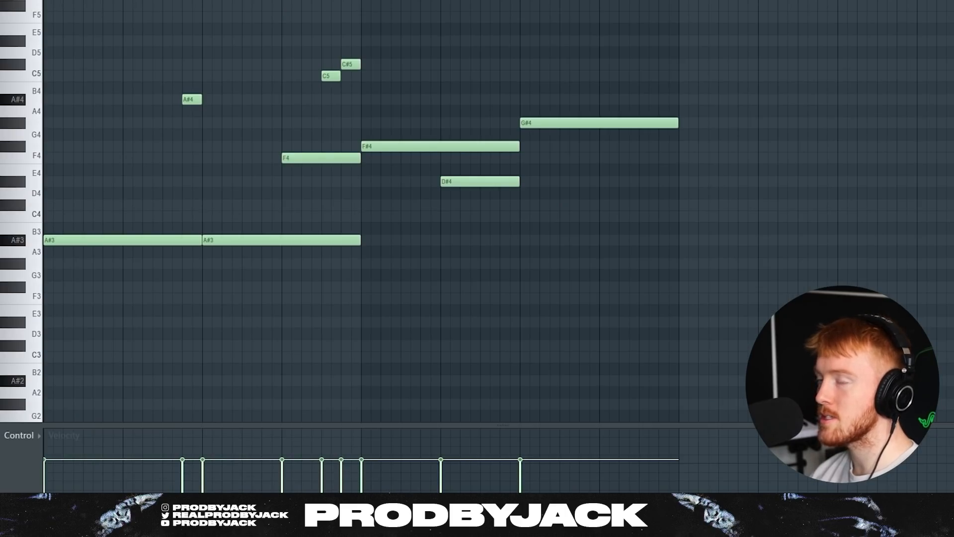
pyautogui.press('space')
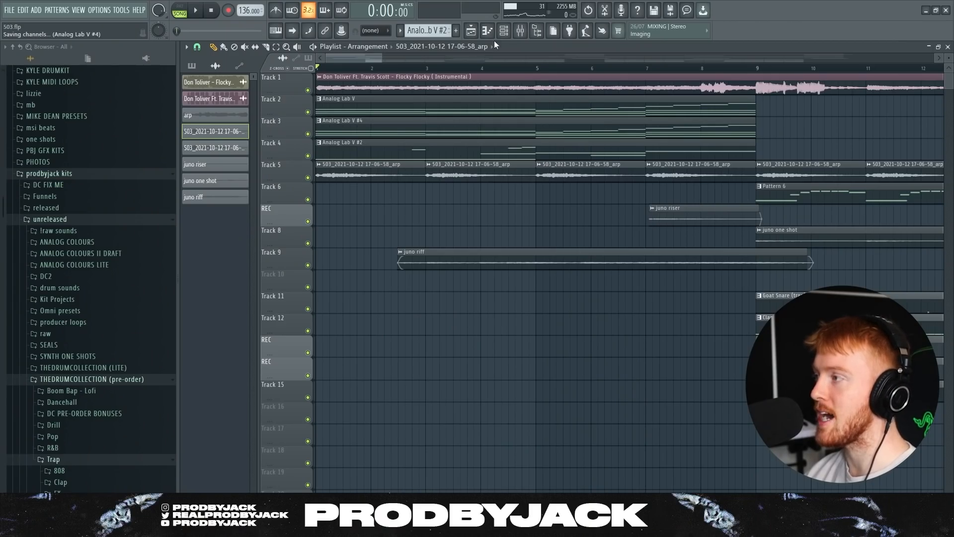
# Show the Channel rack over the playlist, listing channels from 808 Snare to juno riff.
pyautogui.click(505, 31)
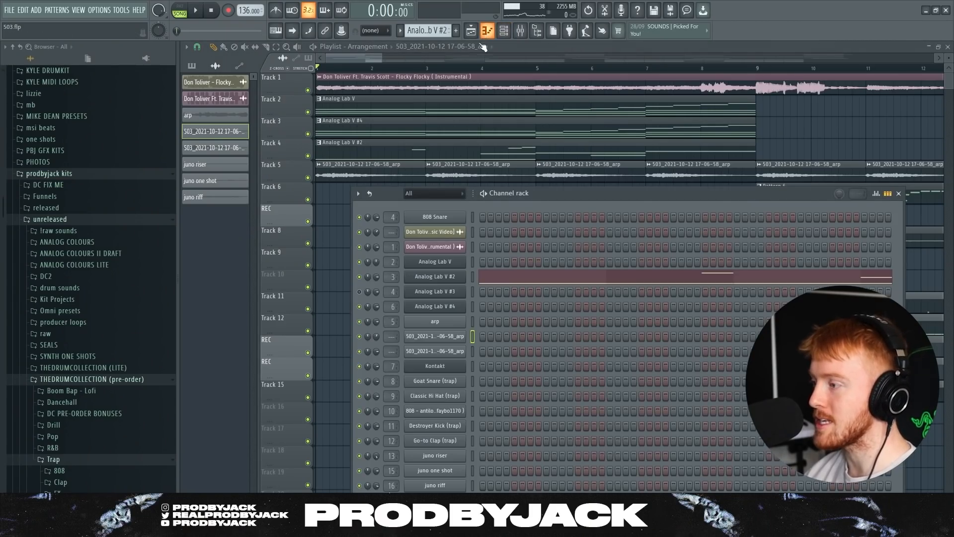
# Inspect the Analog Lab V #3 instrument and the arp sample's channel settings.
pyautogui.click(435, 291)
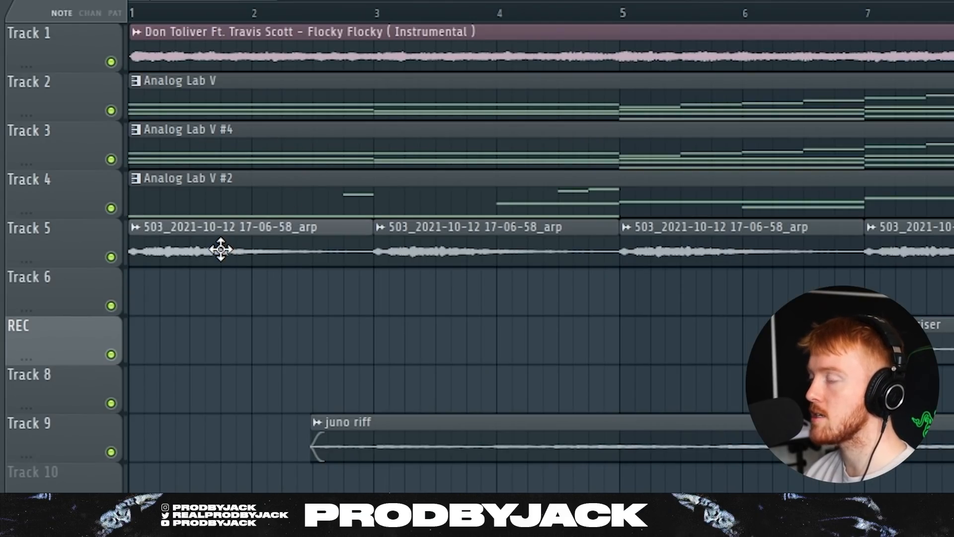
pyautogui.doubleClick(221, 249)
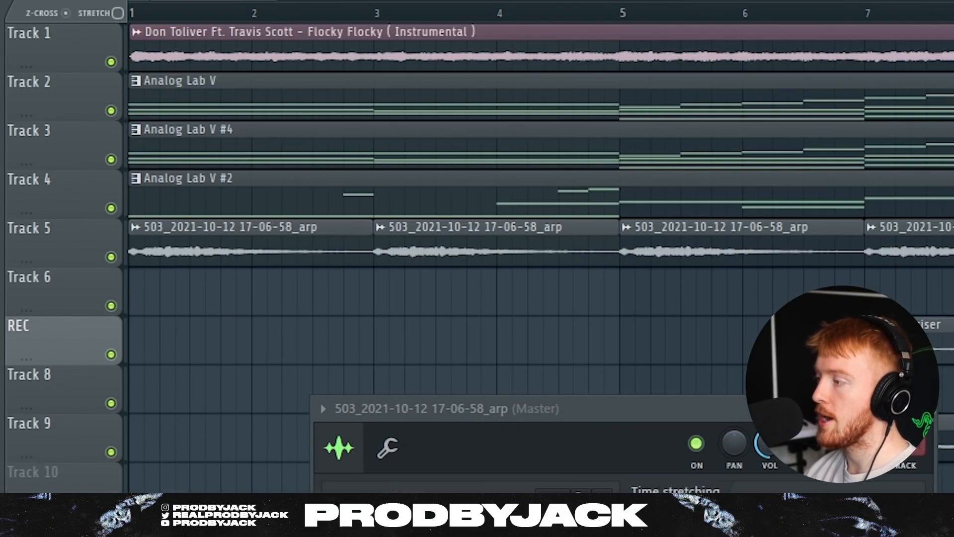
pyautogui.click(928, 410)
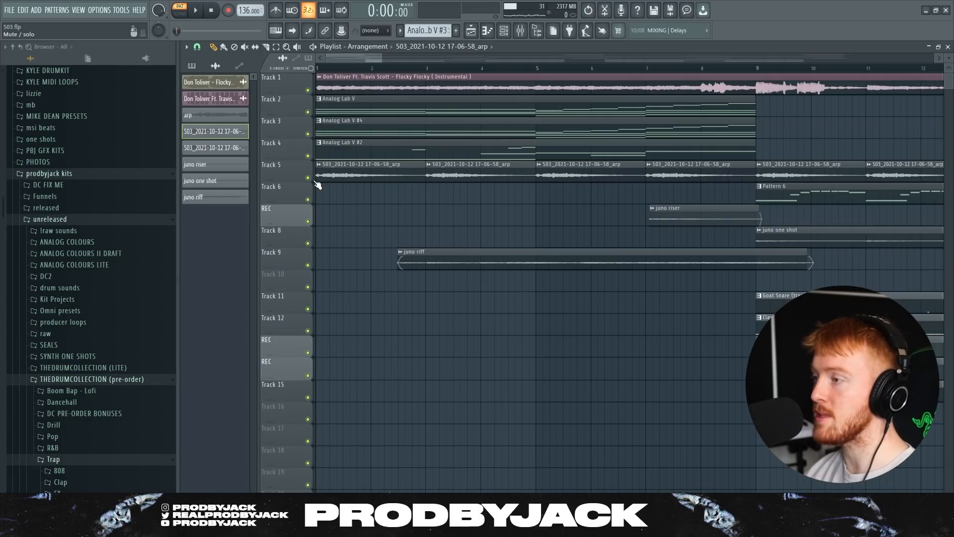
# Audition Track 5's arp sample soloed, then unsolo it and play the full arrangement.
pyautogui.rightClick(111, 256)
pyautogui.press('space')
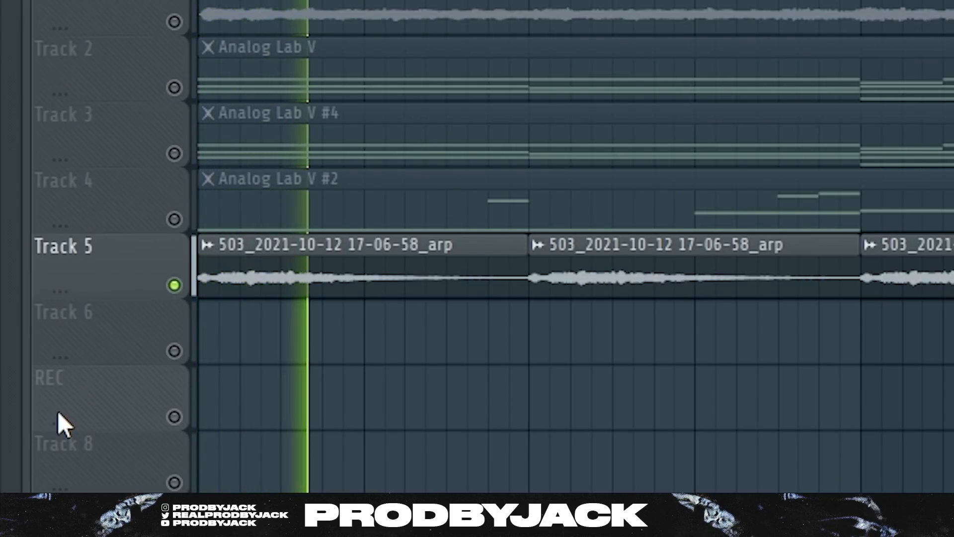
pyautogui.press('space')
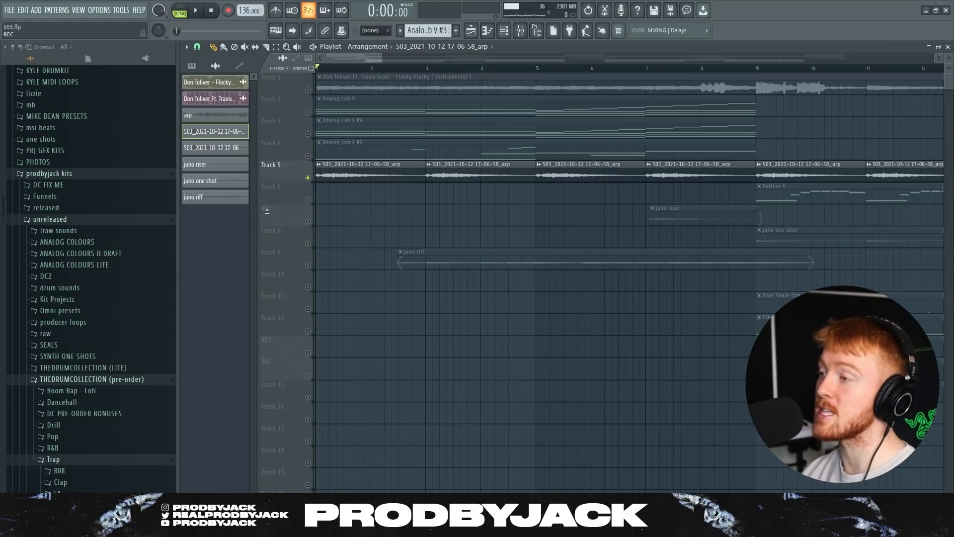
pyautogui.rightClick(309, 178)
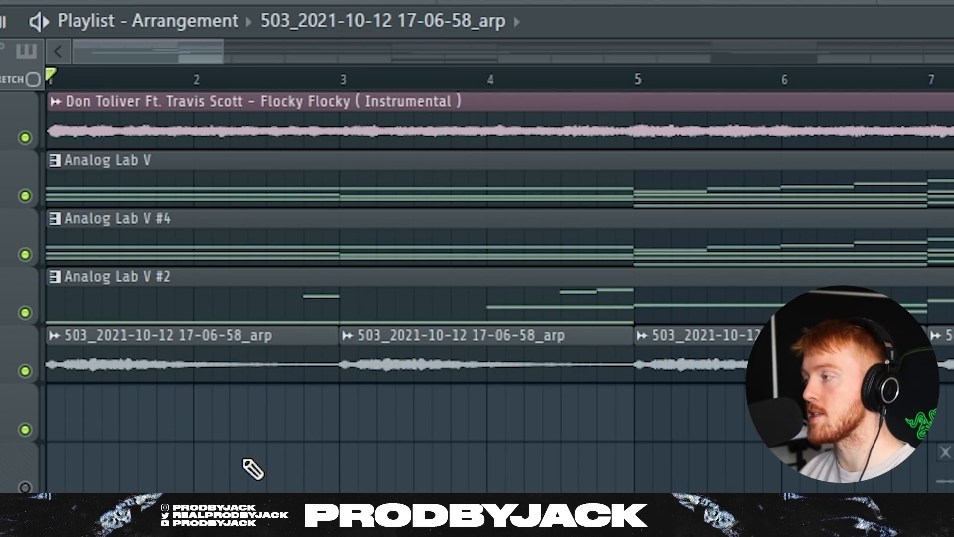
pyautogui.press('space')
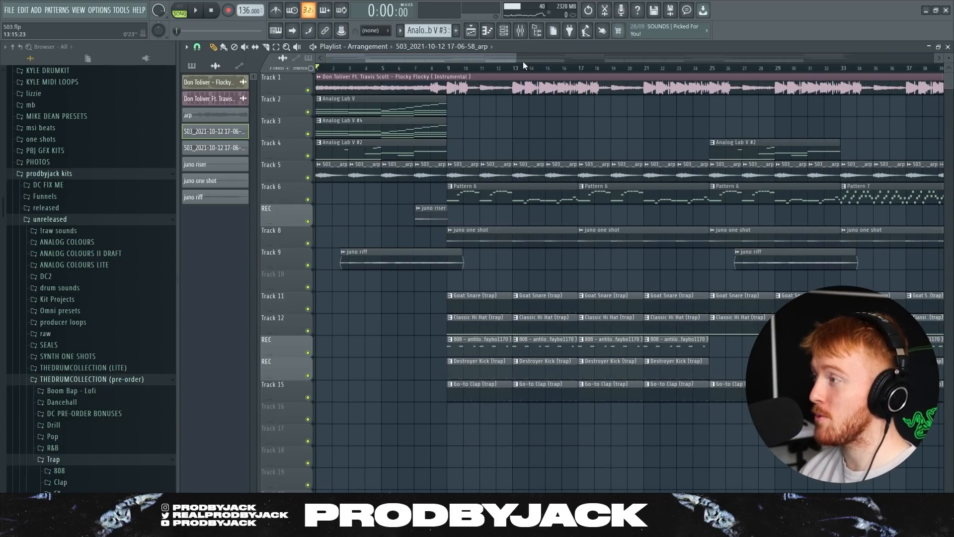
pyautogui.moveTo(517, 59); pyautogui.dragTo(433, 59)
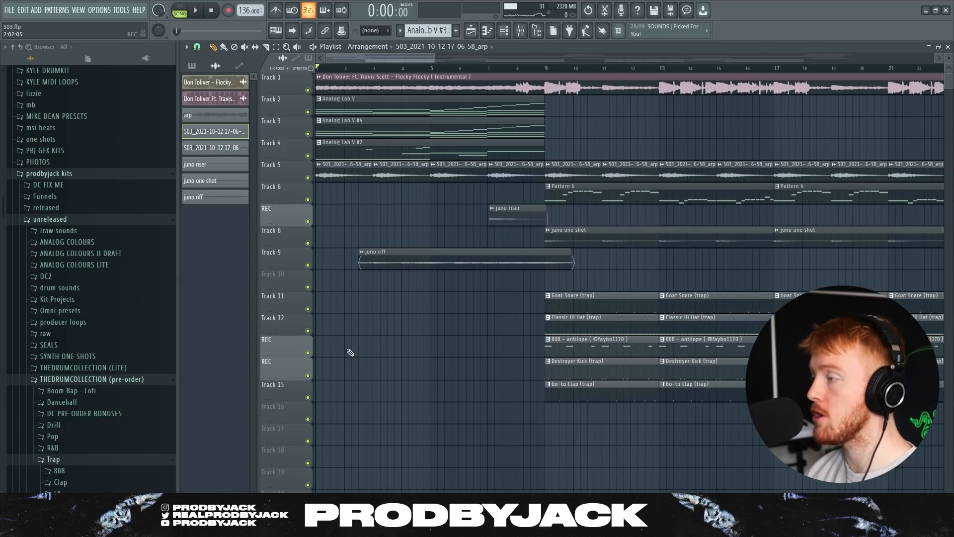
pyautogui.moveTo(398, 183); pyautogui.dragTo(471, 284)
pyautogui.keyDown('ctrl'); pyautogui.click(486, 289); pyautogui.keyUp('ctrl')
pyautogui.scroll(6, 508, 270)
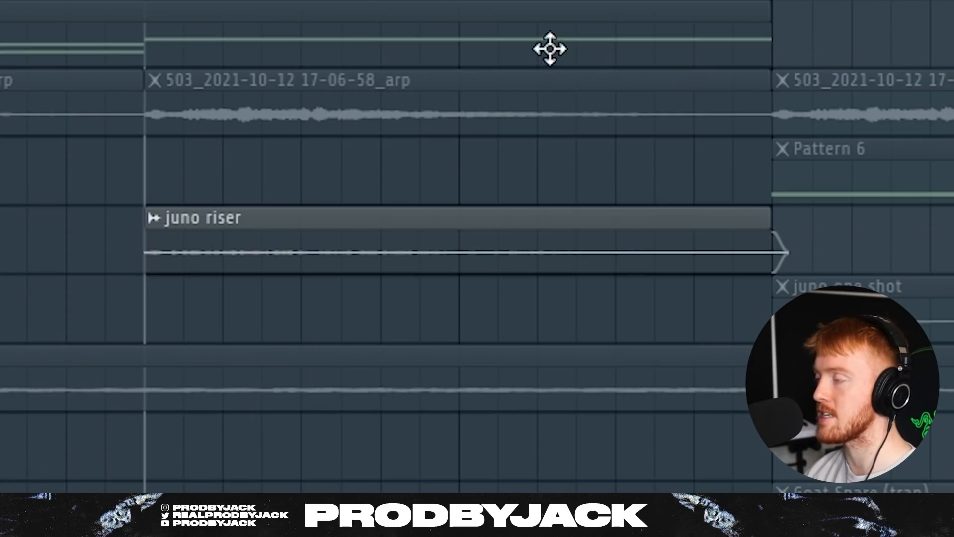
pyautogui.press('space')
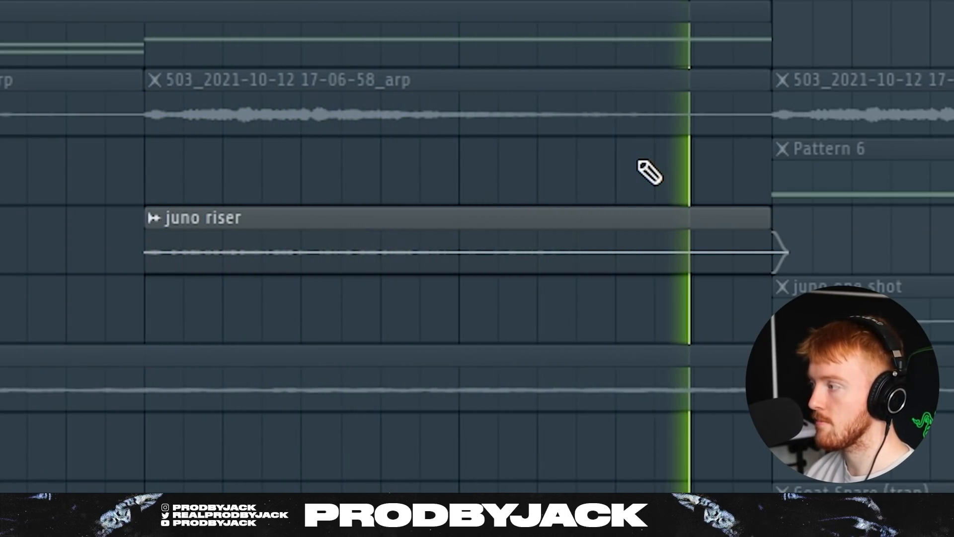
pyautogui.press('space')
pyautogui.scroll(-6, 174, 258)
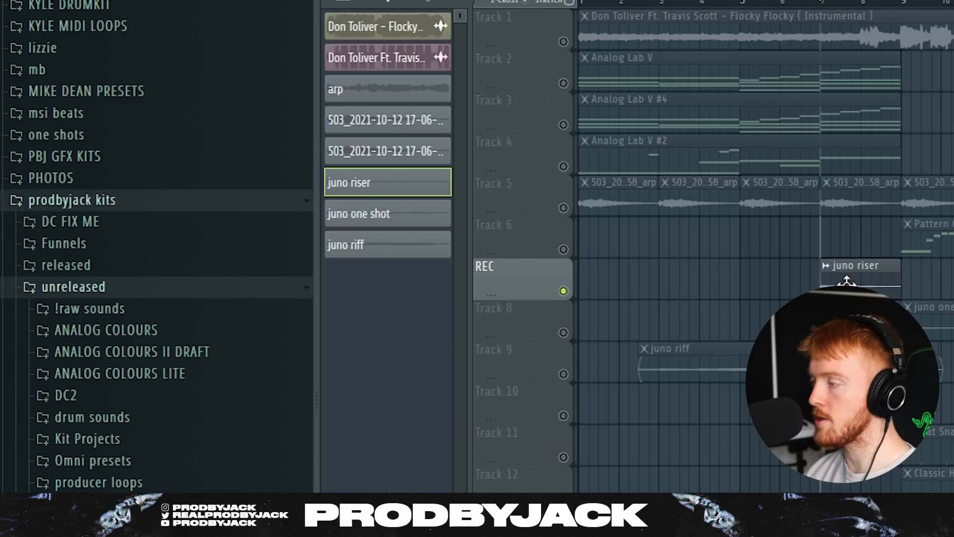
pyautogui.scroll(7, 896, 296)
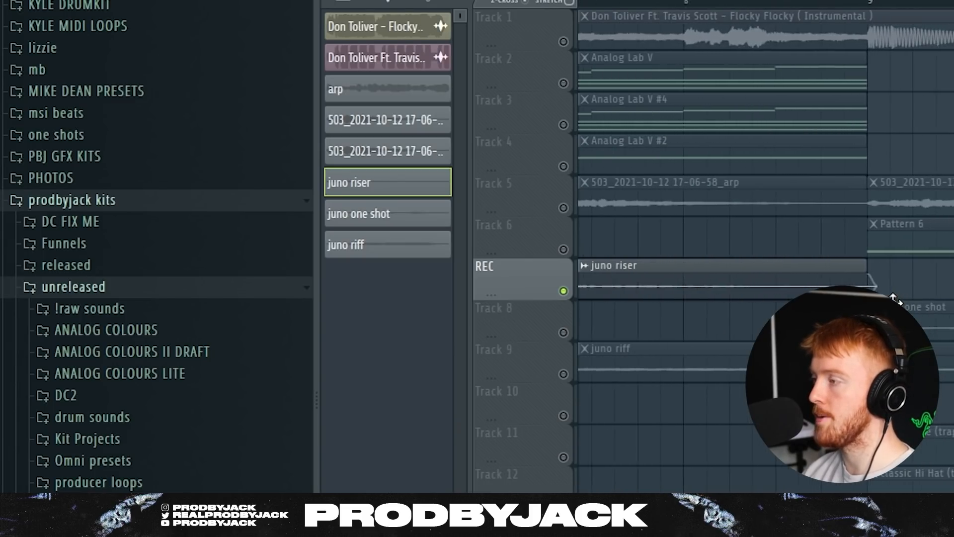
pyautogui.doubleClick(787, 283)
pyautogui.click(293, 232)
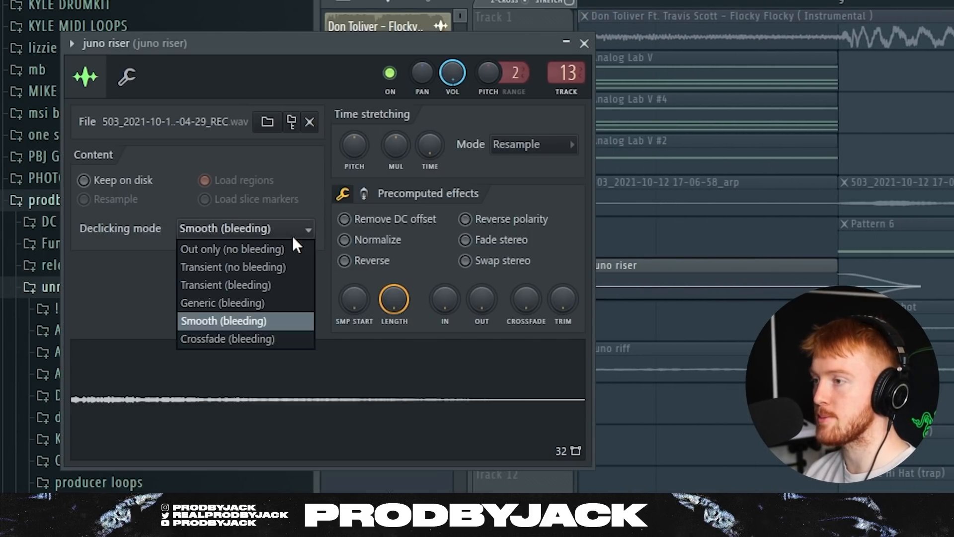
pyautogui.click(261, 324)
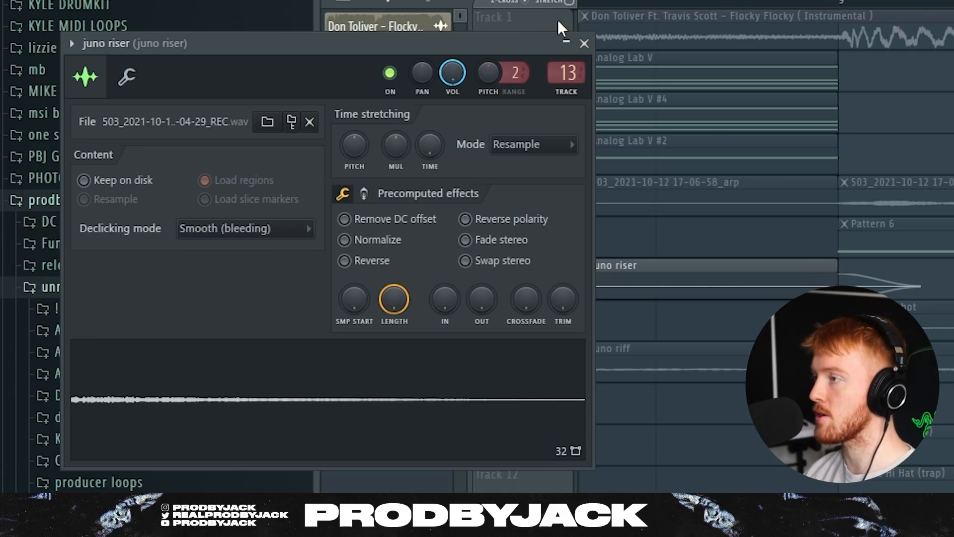
pyautogui.click(585, 44)
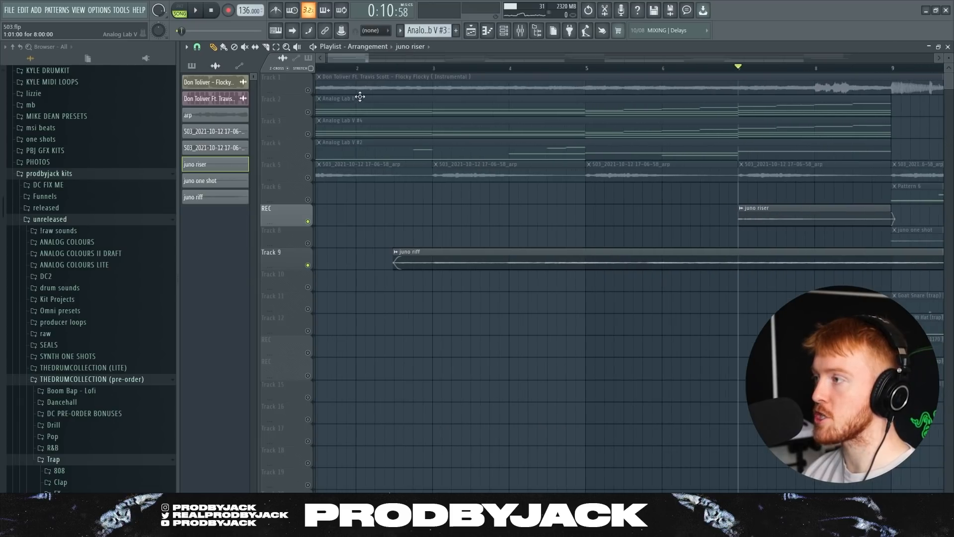
pyautogui.scroll(-3, 404, 257)
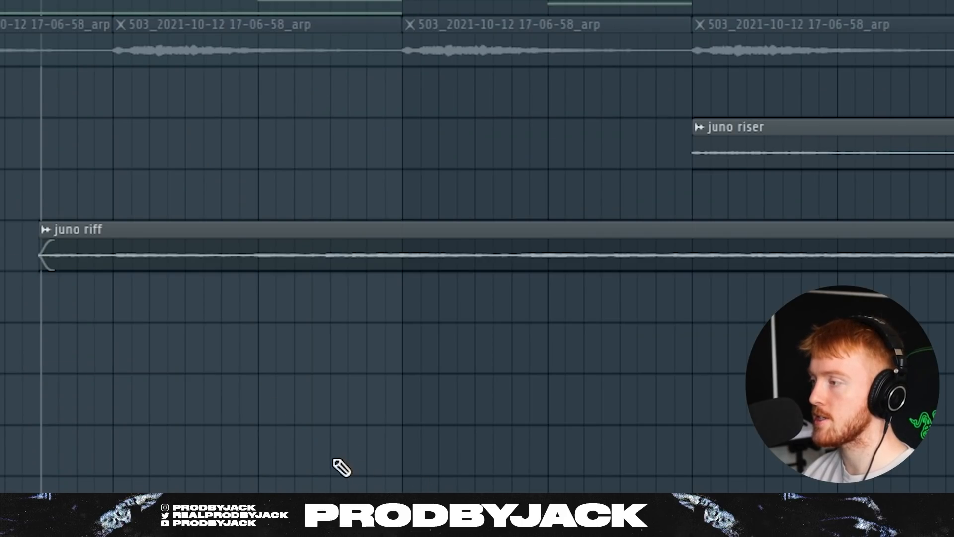
pyautogui.press('space')
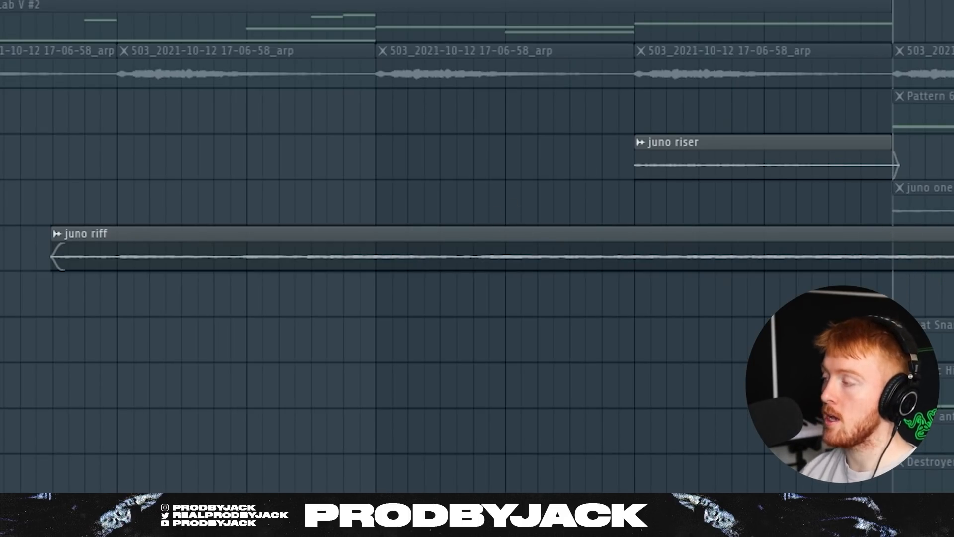
pyautogui.rightClick(178, 302)
pyautogui.rightClick(178, 301)
pyautogui.scroll(-4, 205, 150)
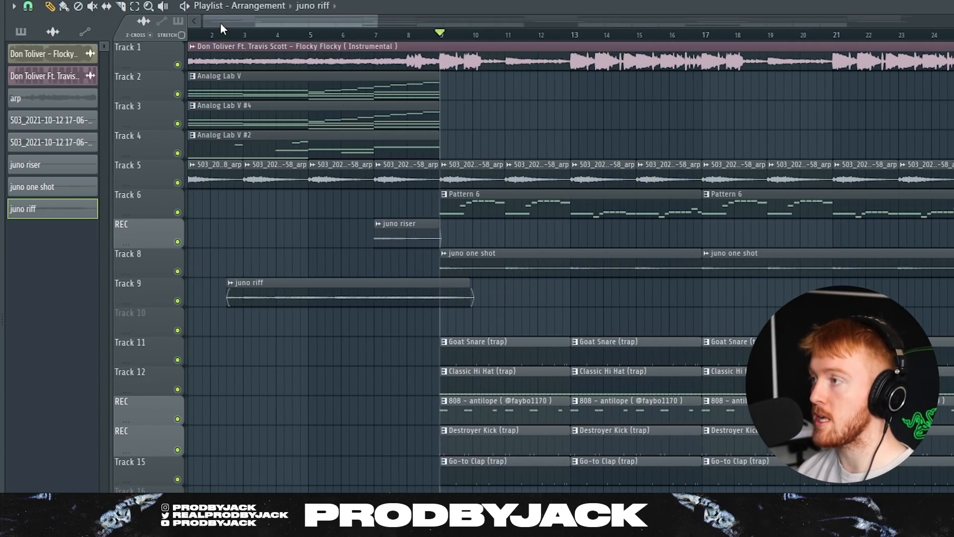
pyautogui.scroll(-6, 298, 209)
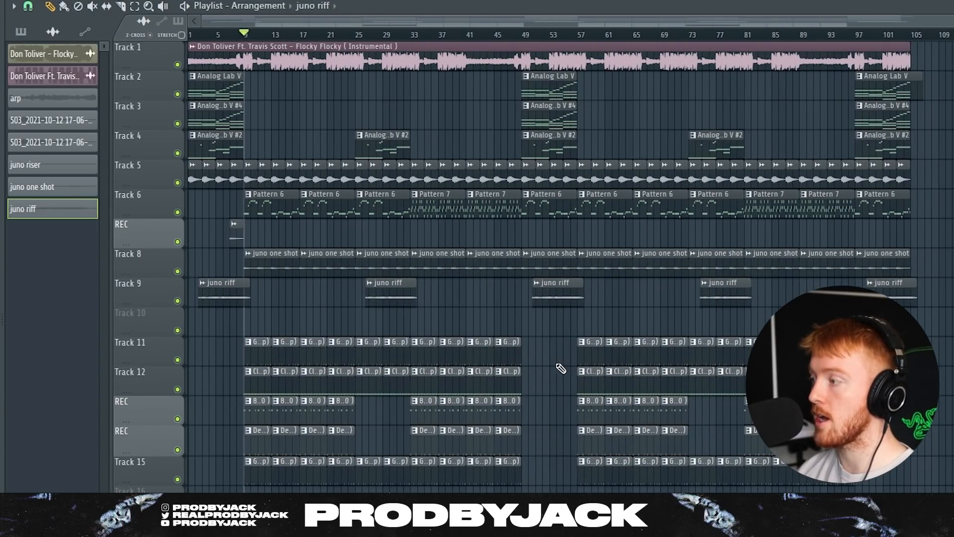
pyautogui.moveTo(951, 426); pyautogui.dragTo(869, 132)
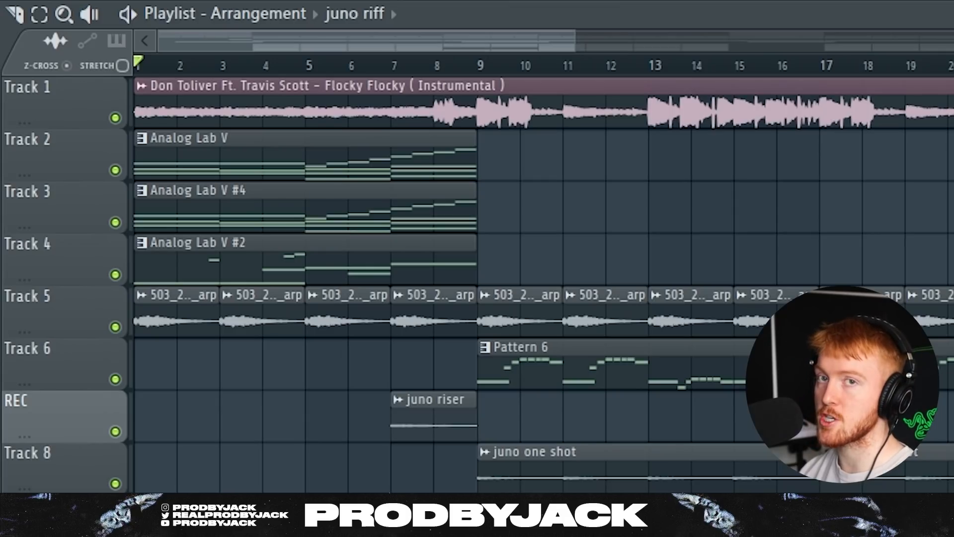
pyautogui.press('space')
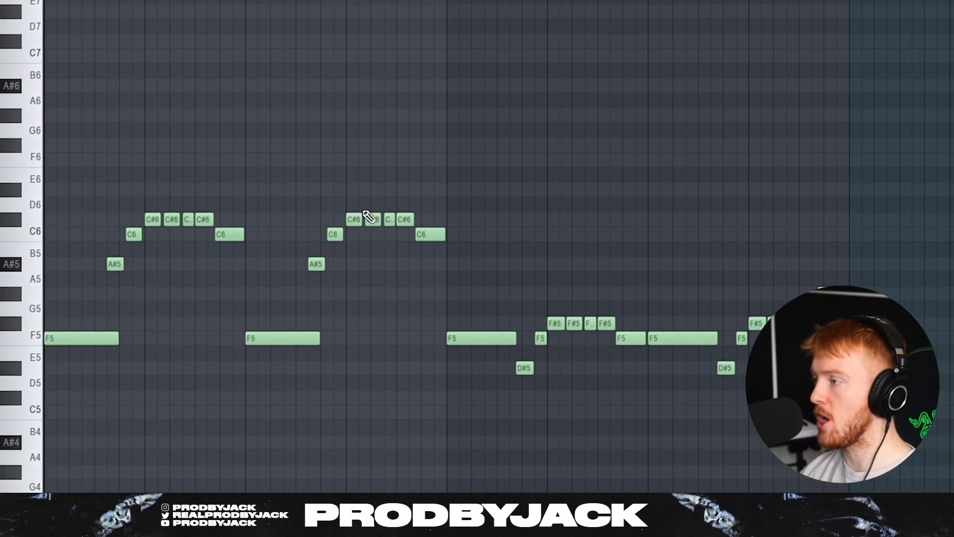
# Play back the F5–C#6 lead melody in the piano roll, briefly toggling the Channel rack.
pyautogui.scroll(-3, 318, 205)
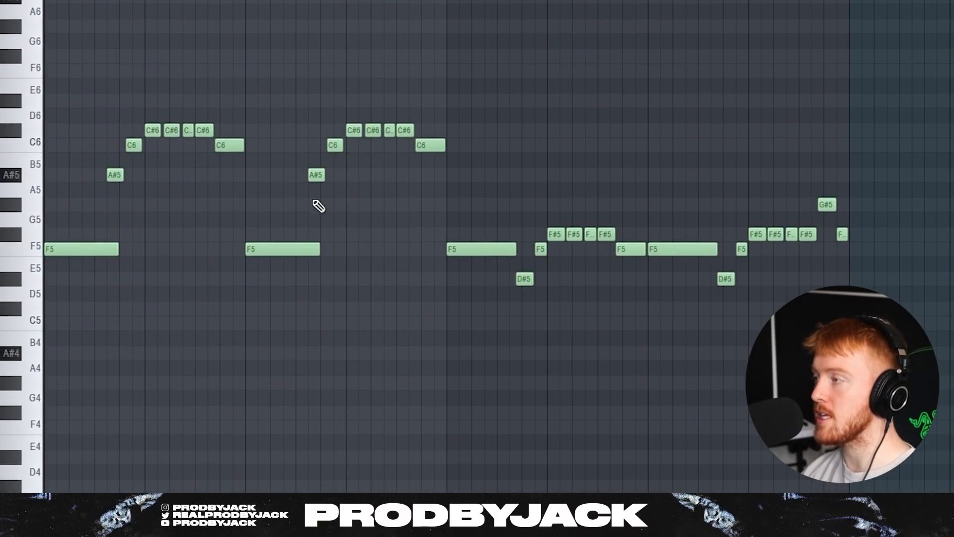
pyautogui.press('F6')
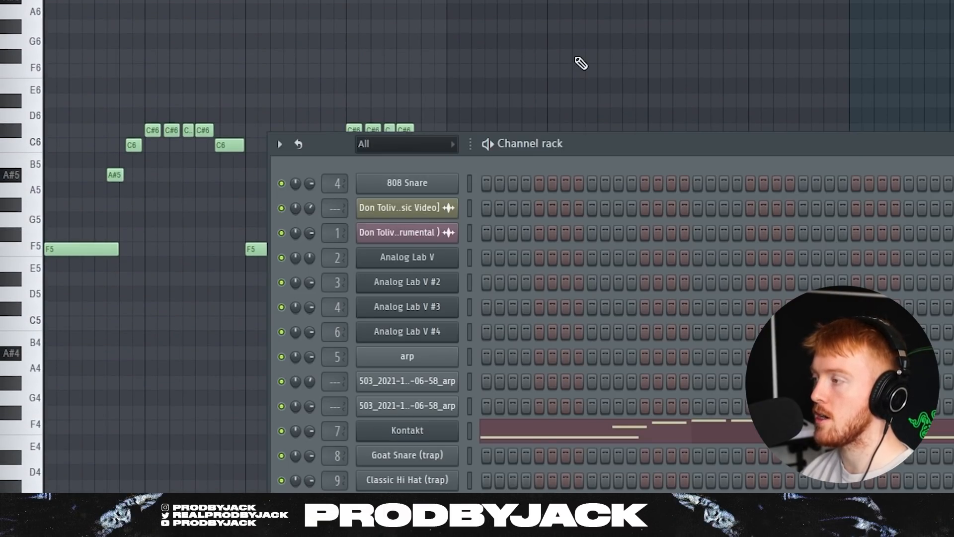
pyautogui.press('F6')
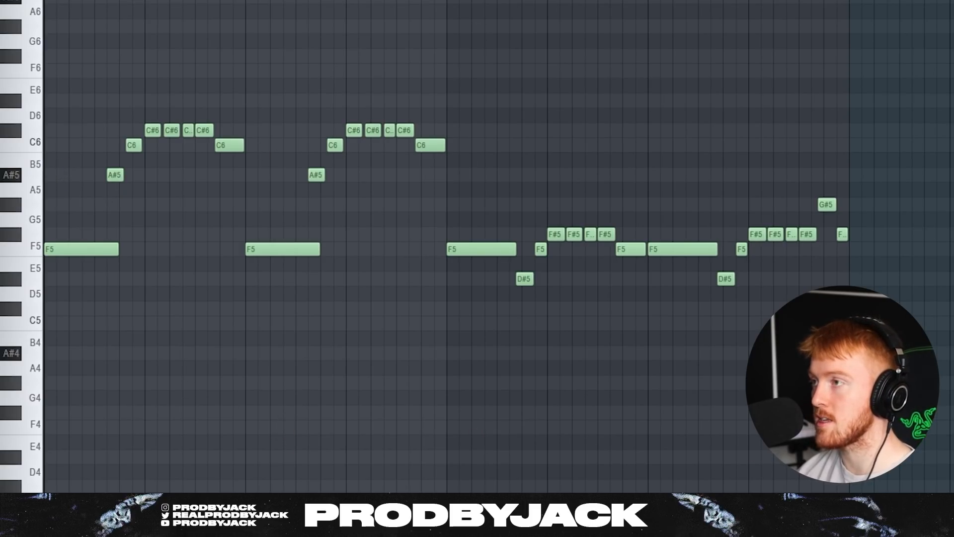
pyautogui.press('space')
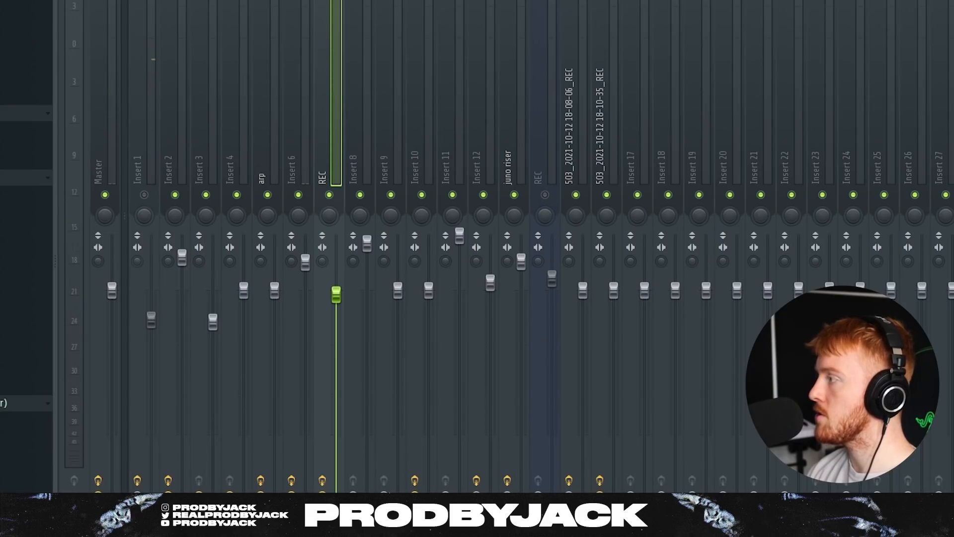
# Open Chorus JUN-6 on the REC insert and reposition the chorus plugin windows.
pyautogui.click(952, 74)
pyautogui.moveTo(531, 87); pyautogui.dragTo(438, 34)
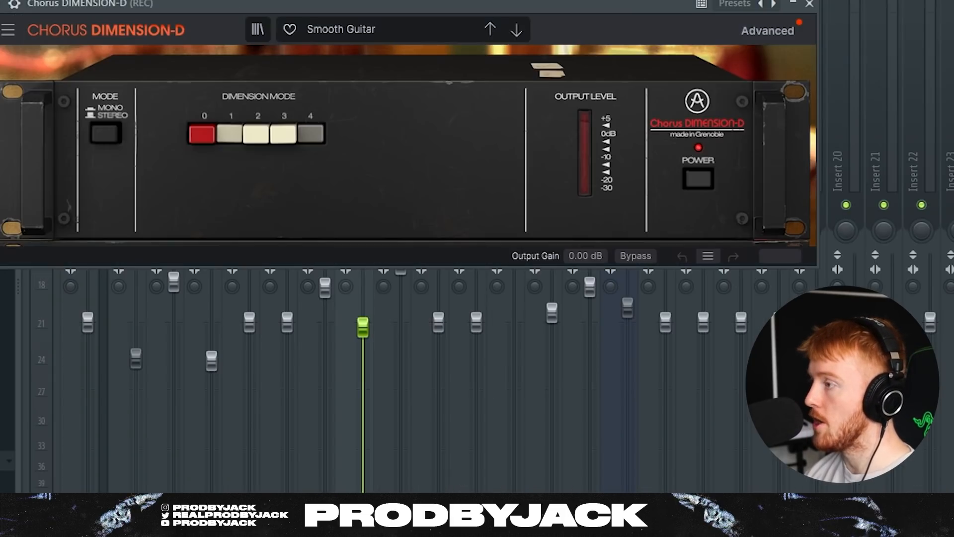
pyautogui.moveTo(336, 5); pyautogui.dragTo(387, 31)
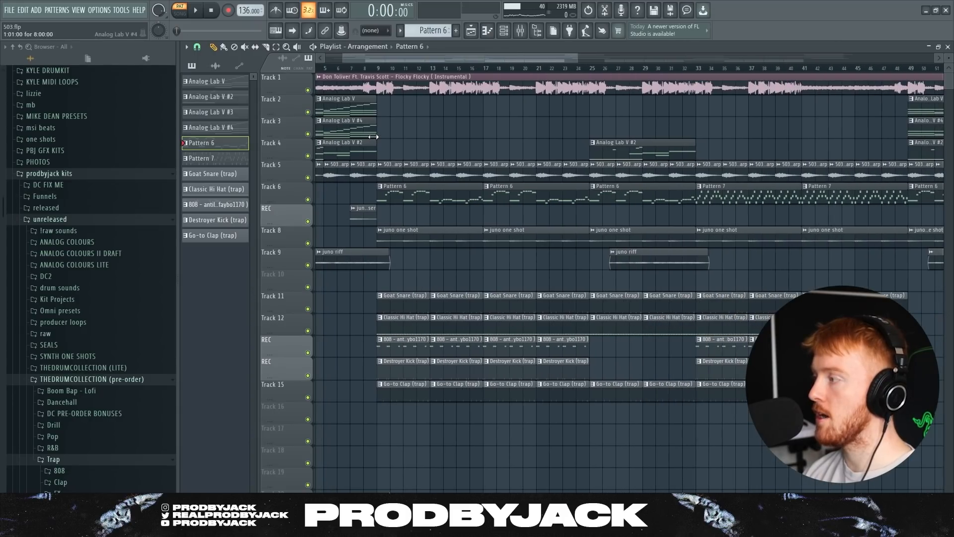
# Zoom the playlist to bars 32–49 and open a Pattern 7 clip in the piano roll.
pyautogui.scroll(6, 385, 71)
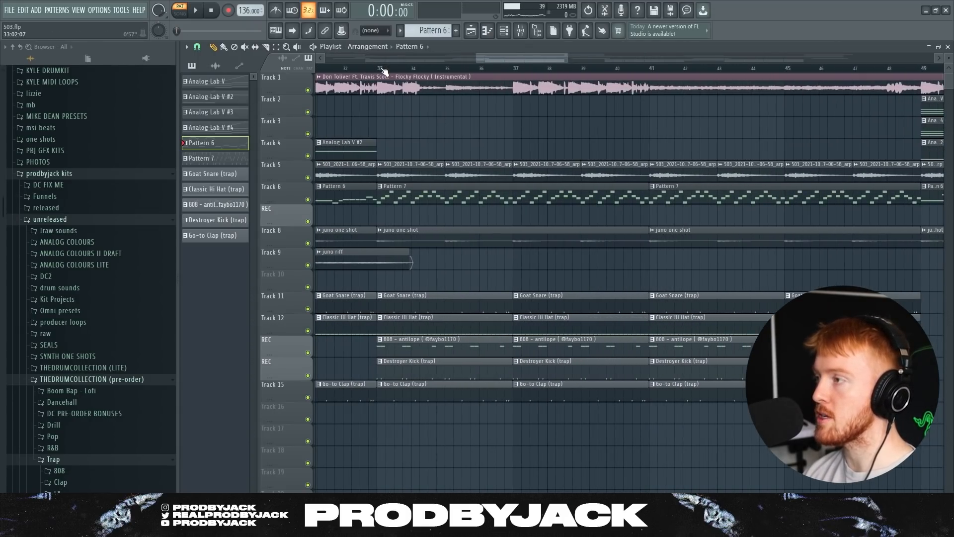
pyautogui.doubleClick(397, 193)
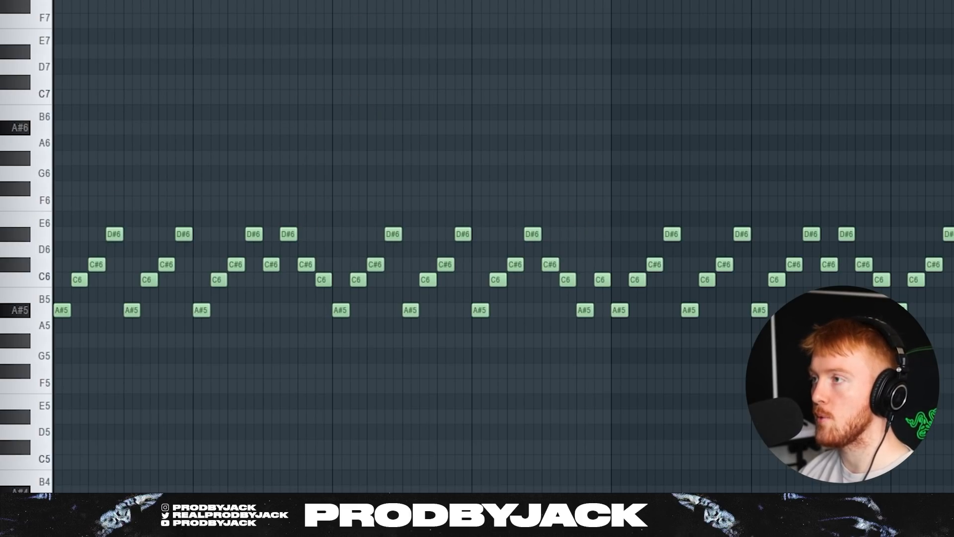
# Play the Pattern 7 arpeggio cycling A#5, C6, C#6 and D#6.
pyautogui.press('space')
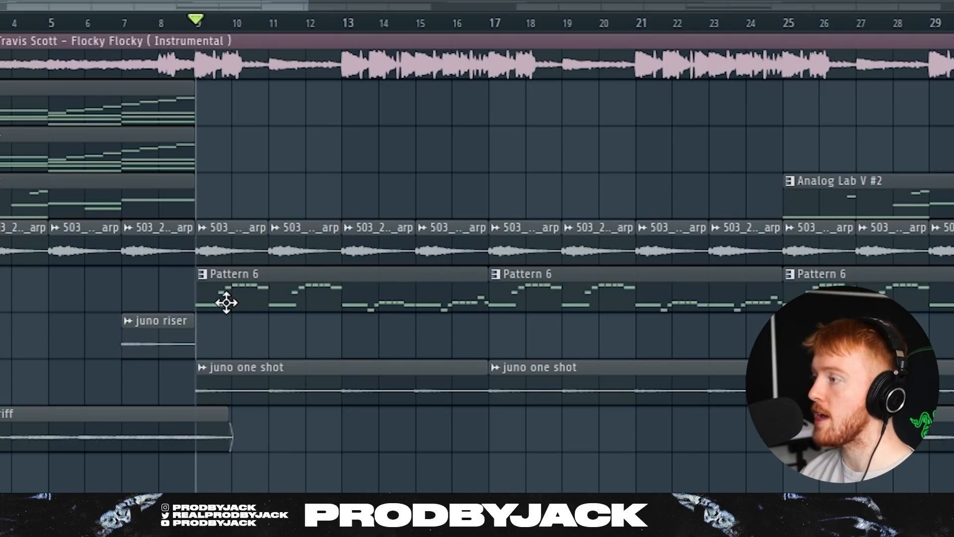
# Solo the arp track with Pattern 6 and listen across a zoomed-out arrangement.
pyautogui.scroll(3, 226, 302)
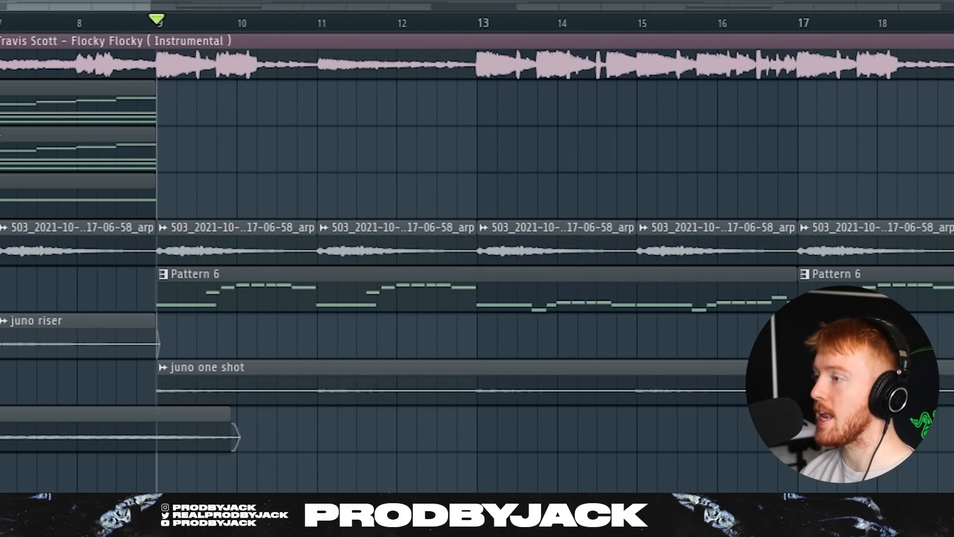
pyautogui.scroll(2, 22, 317)
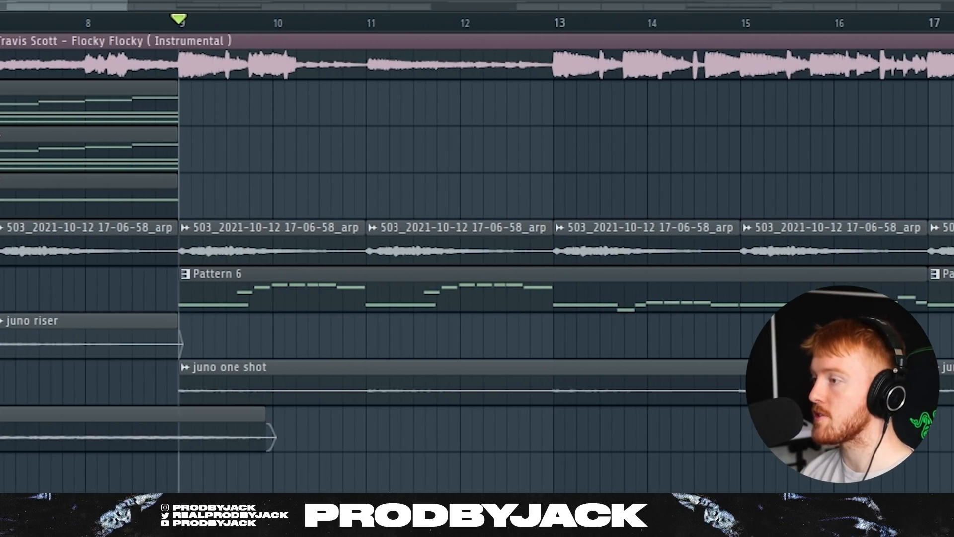
pyautogui.rightClick(1, 243)
pyautogui.click(1, 289)
pyautogui.scroll(3, 199, 307)
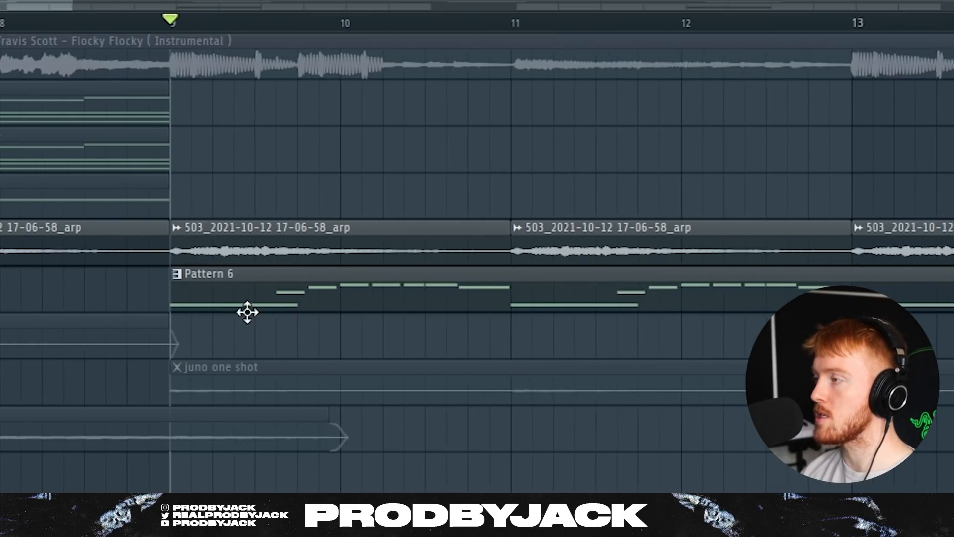
pyautogui.moveTo(70, 16); pyautogui.dragTo(124, 6)
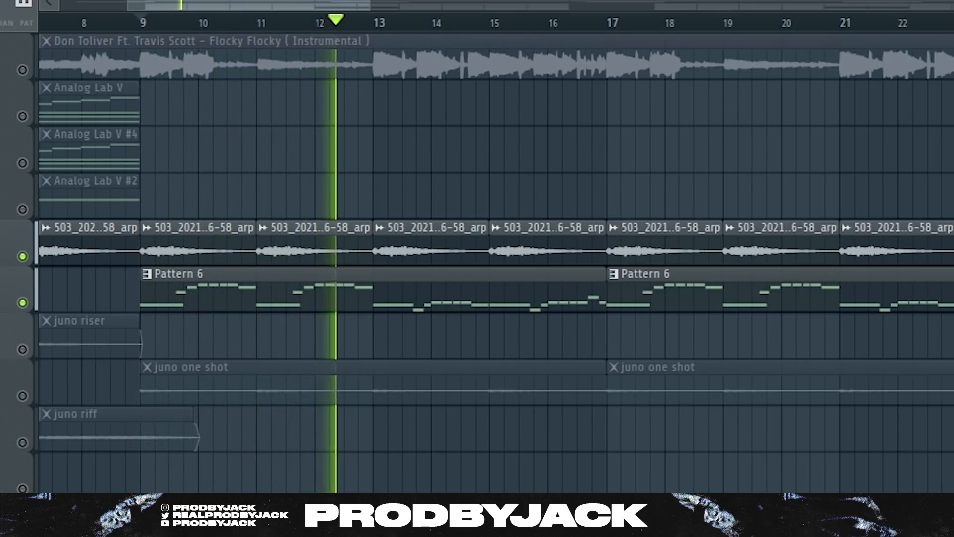
pyautogui.press('space')
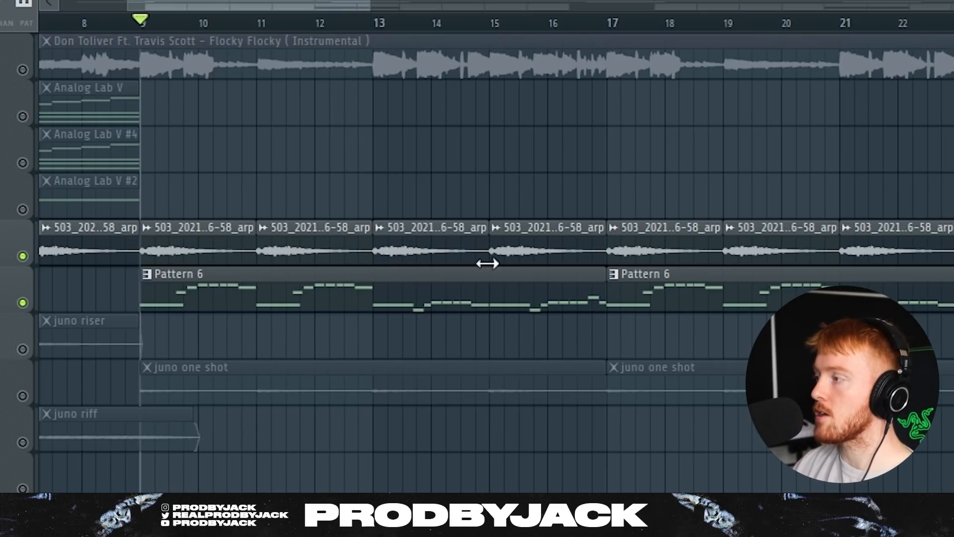
# Select the arp clips from bar 9 to 22, then deselect them.
pyautogui.scroll(-3, 268, 184)
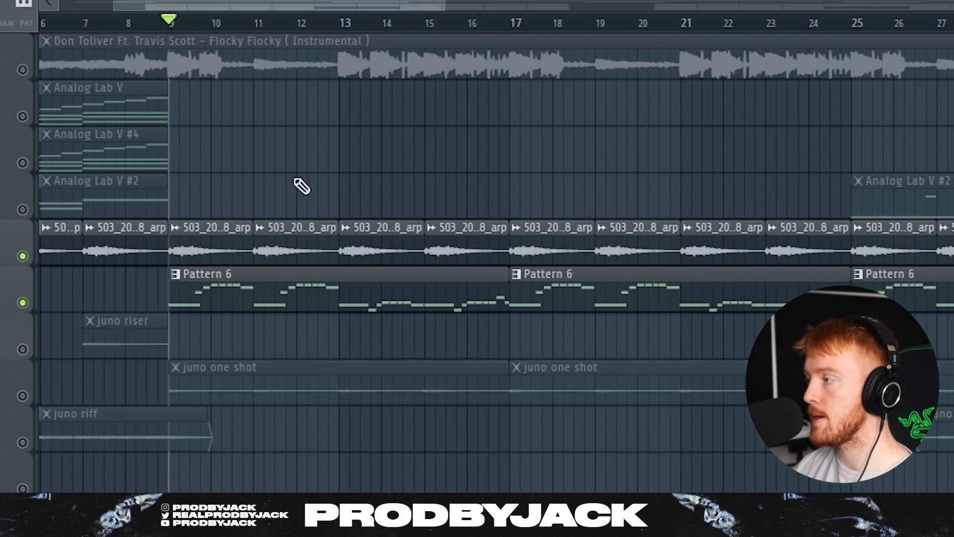
pyautogui.moveTo(248, 197); pyautogui.dragTo(625, 258)
pyautogui.scroll(-4, 626, 259)
pyautogui.keyDown('ctrl'); pyautogui.click(421, 200); pyautogui.keyUp('ctrl')
# Solo the juno one shot track and briefly check its channel settings.
pyautogui.scroll(-4, 141, 263)
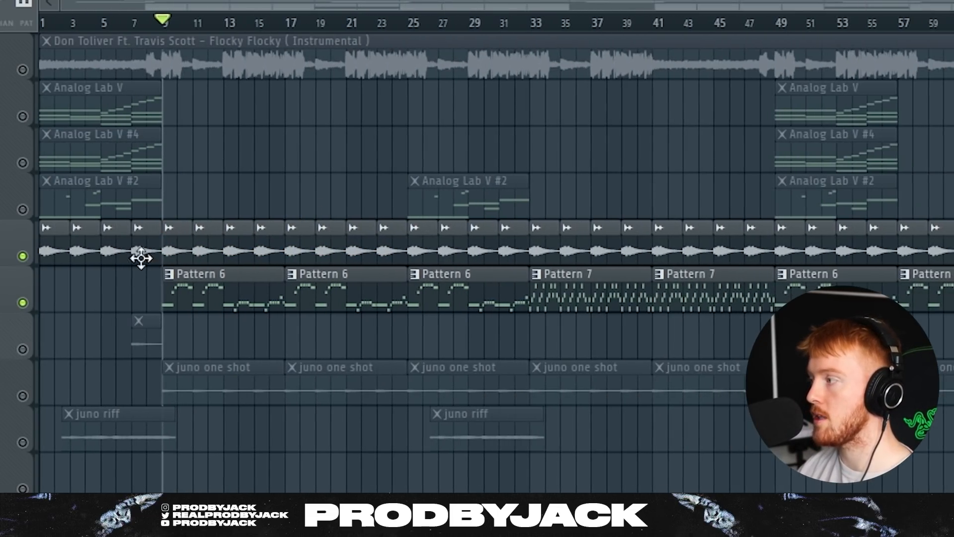
pyautogui.scroll(-3, 558, 339)
pyautogui.scroll(5, 64, 251)
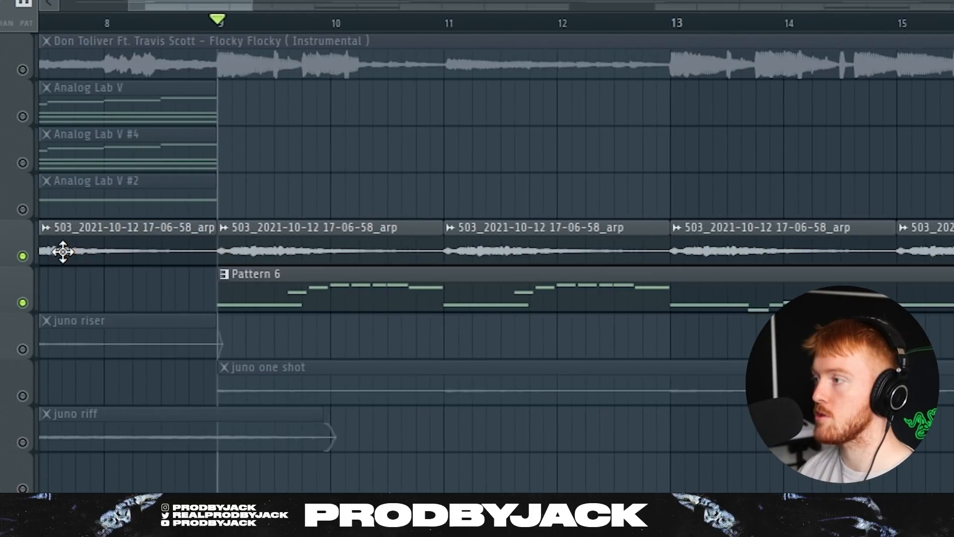
pyautogui.scroll(-2, 119, 210)
pyautogui.scroll(-4, 106, 223)
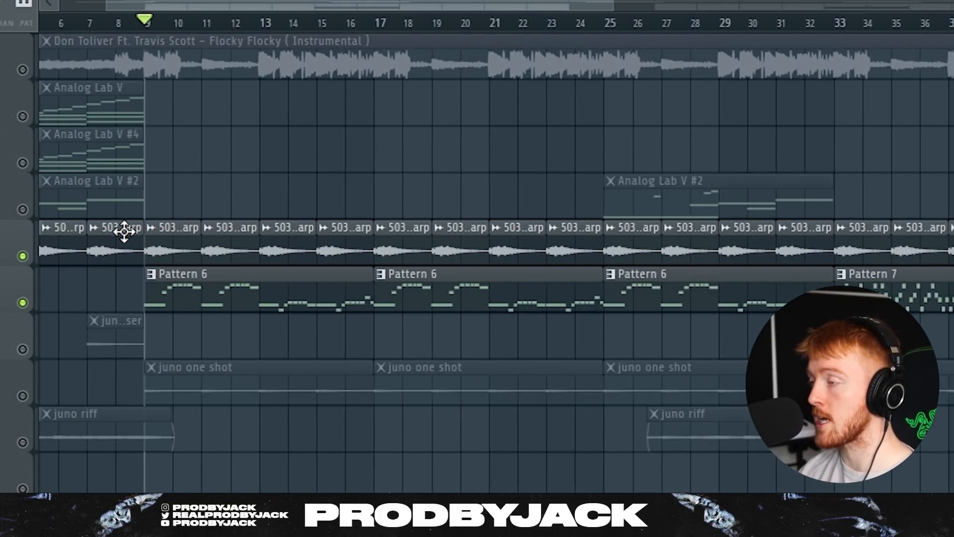
pyautogui.scroll(2, 262, 410)
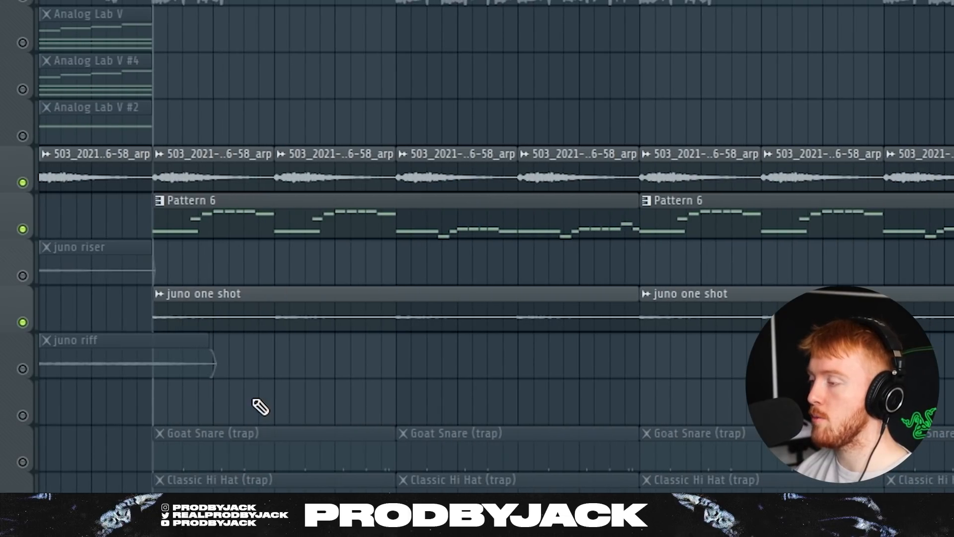
pyautogui.rightClick(23, 321)
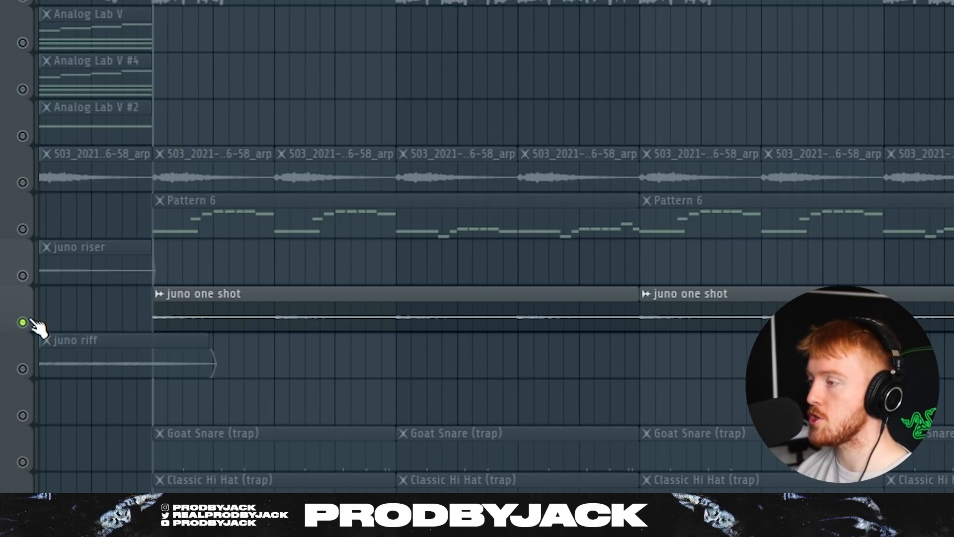
pyautogui.doubleClick(207, 327)
pyautogui.click(71, 30)
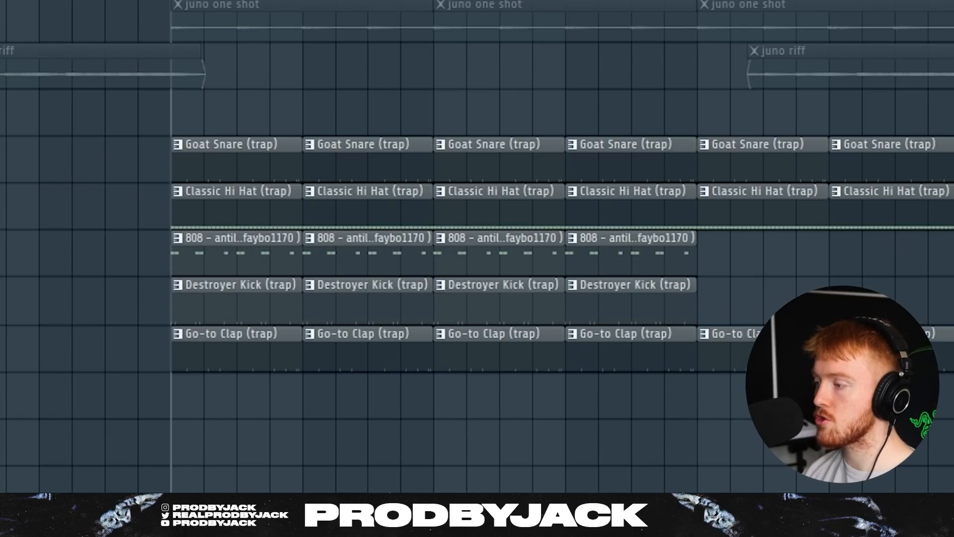
# Scroll the browser to THEDRUMCOLLECTION (pre-order)'s Boom Bap - Lofi, Dancehall, Drill, Pop, R&B and Trap folders.
pyautogui.scroll(3, 255, 362)
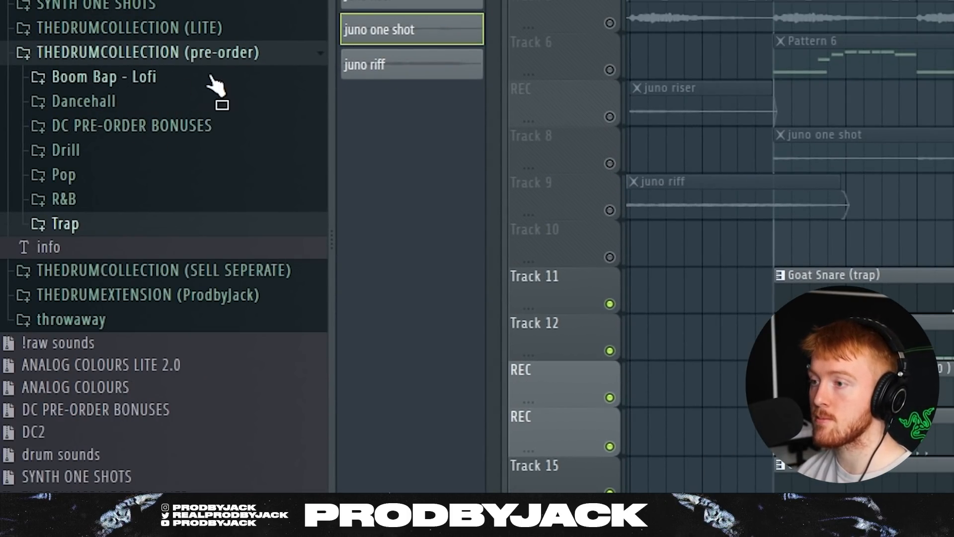
pyautogui.click(104, 226)
pyautogui.click(106, 345)
pyautogui.click(105, 298)
pyautogui.click(106, 298)
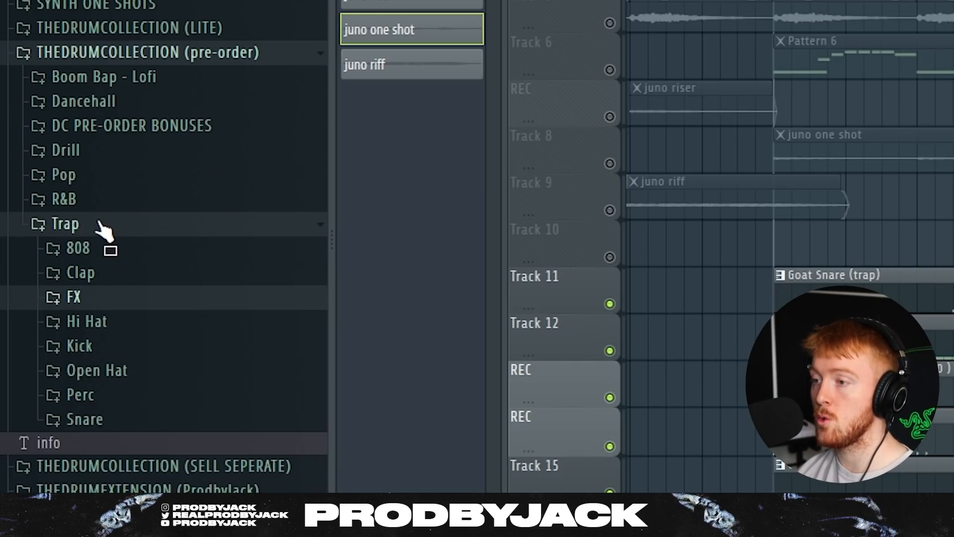
pyautogui.click(94, 201)
pyautogui.click(122, 301)
pyautogui.click(121, 301)
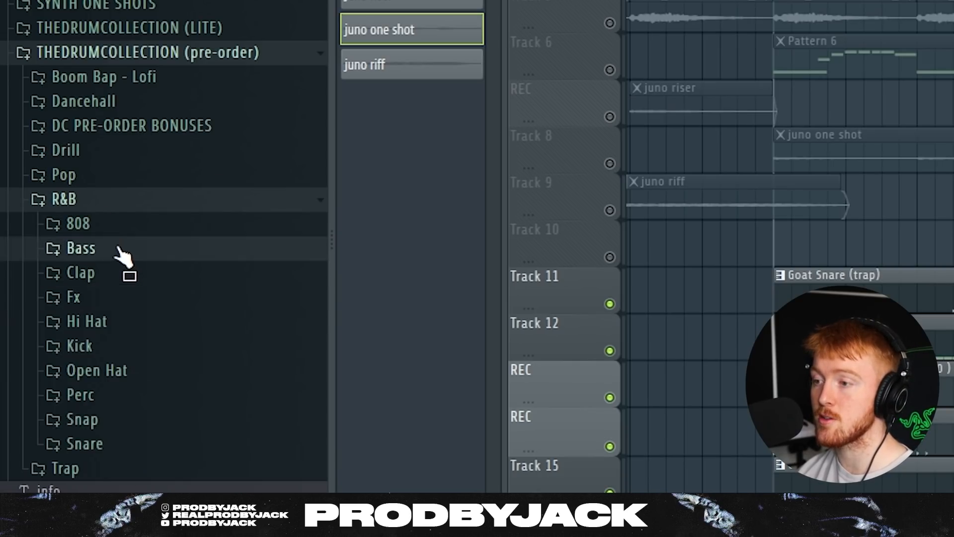
pyautogui.click(122, 251)
pyautogui.click(122, 252)
pyautogui.click(108, 200)
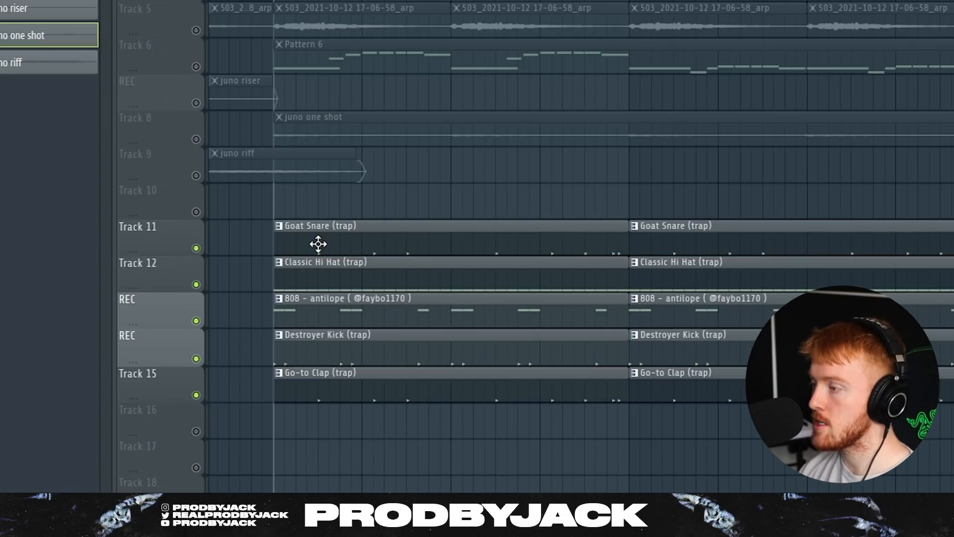
# Open the Goat Snare pattern in the piano roll and play it.
pyautogui.click(181, 196)
pyautogui.doubleClick(243, 179)
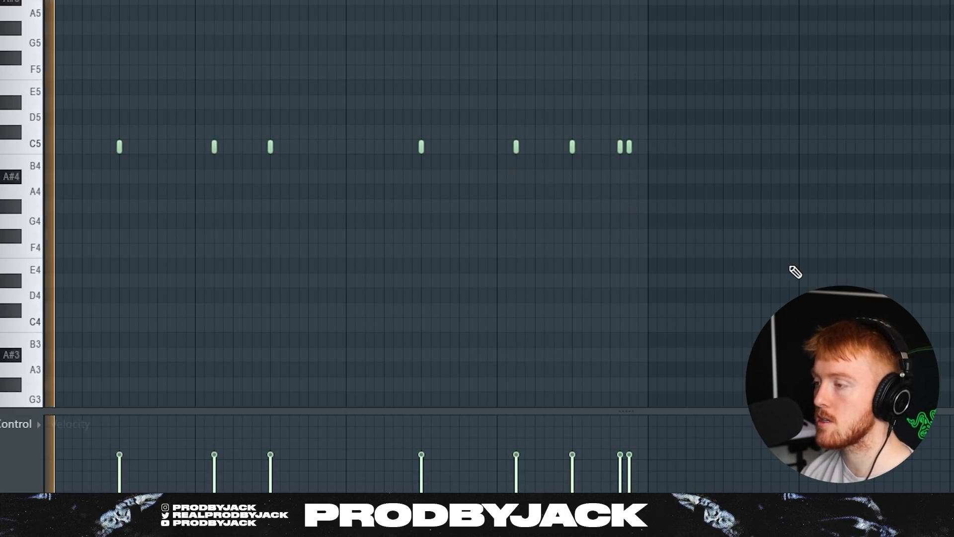
pyautogui.press('space')
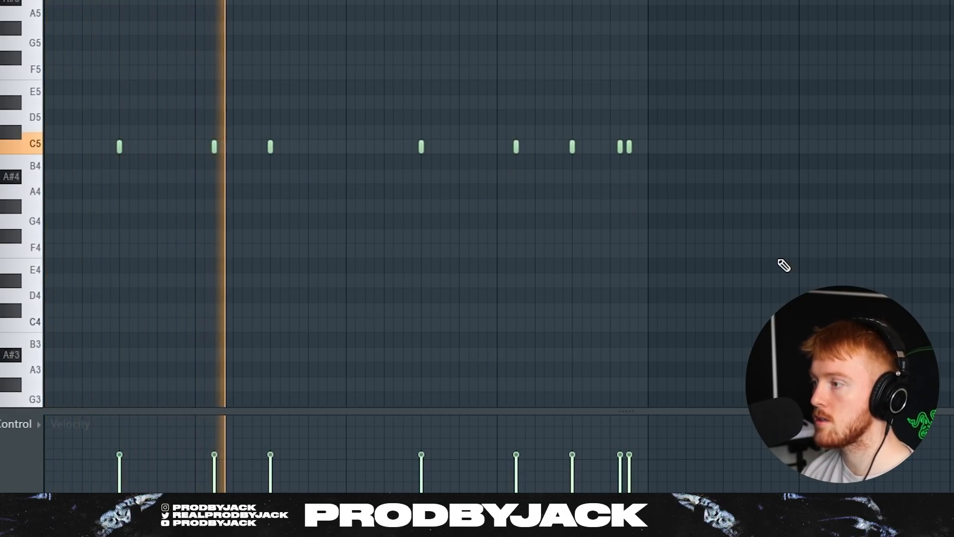
pyautogui.press('space')
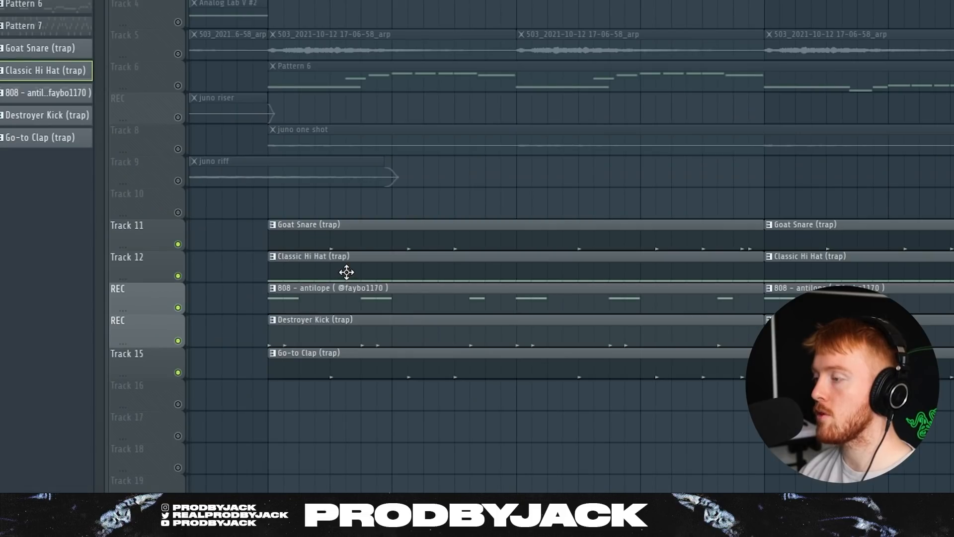
# Inspect the Classic Hi Hat's C5 and A#4 notes, play the beat, and check mixer Inserts 8–9.
pyautogui.doubleClick(268, 200)
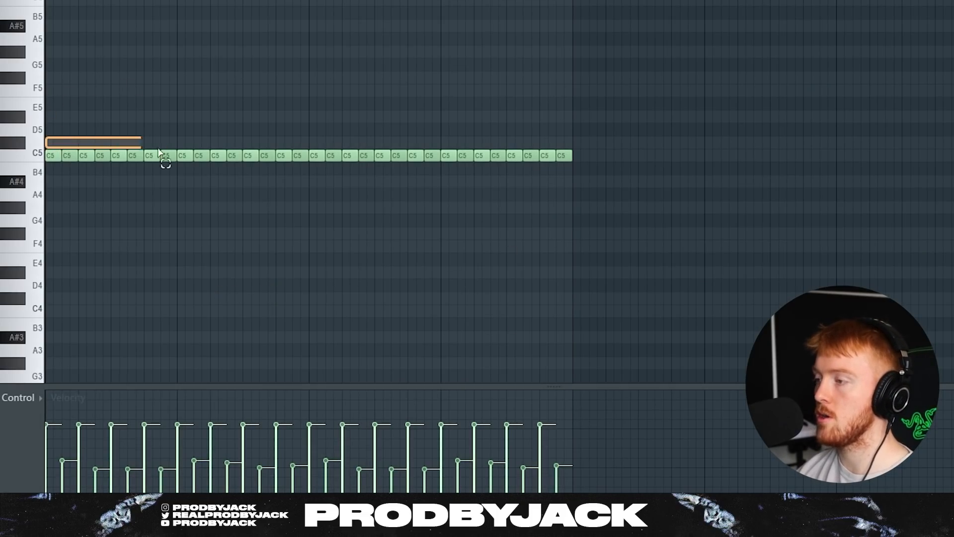
pyautogui.moveTo(158, 149); pyautogui.dragTo(570, 159)
pyautogui.keyDown('ctrl'); pyautogui.click(552, 214); pyautogui.keyUp('ctrl')
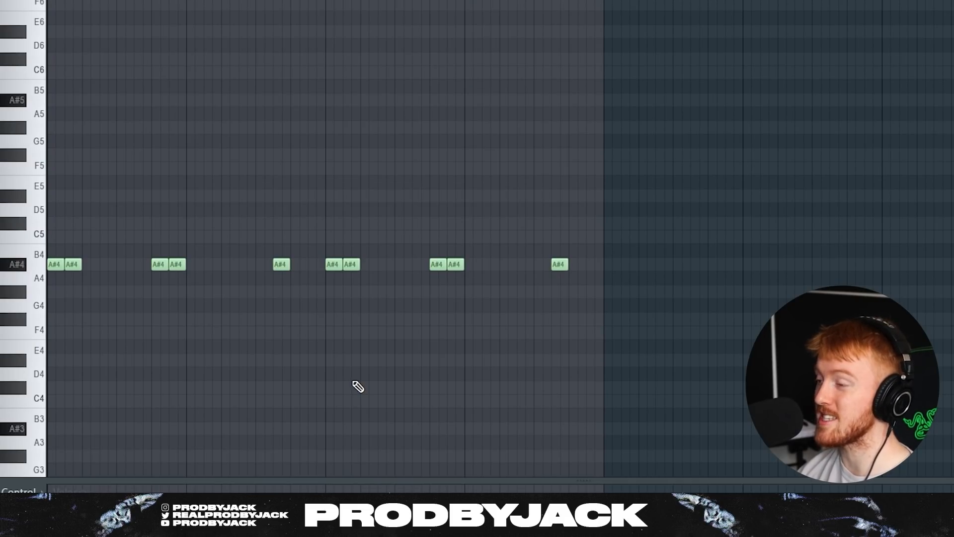
pyautogui.moveTo(708, 244); pyautogui.dragTo(47, 338)
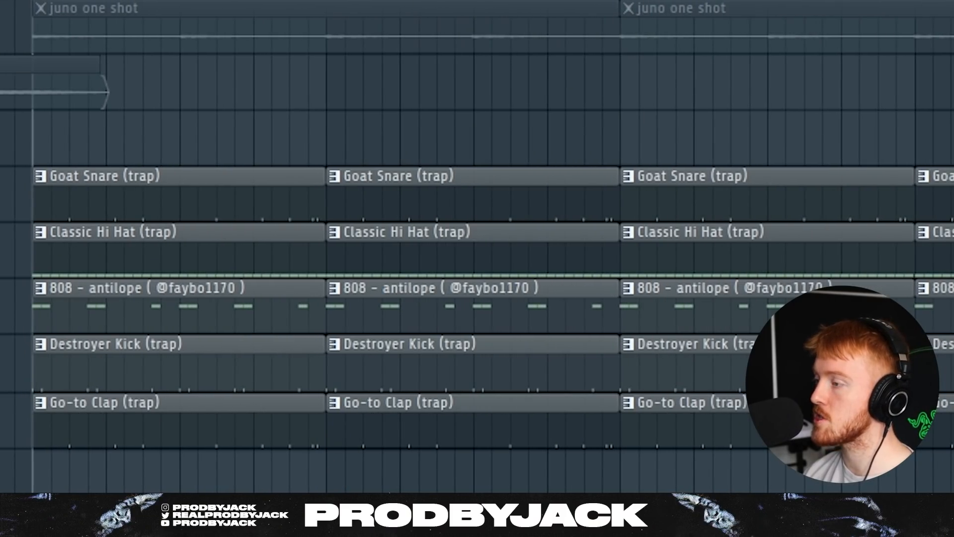
pyautogui.press('space')
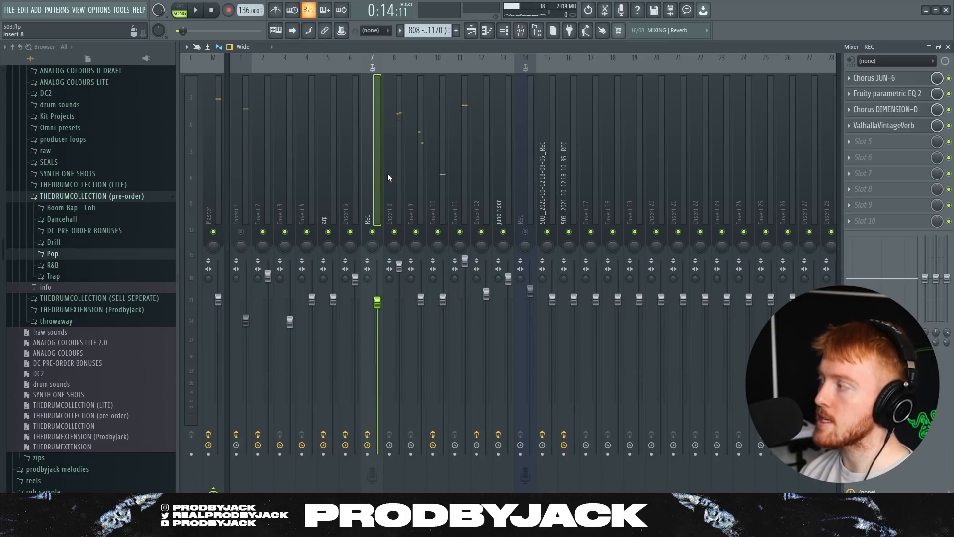
pyautogui.click(397, 176)
pyautogui.click(410, 180)
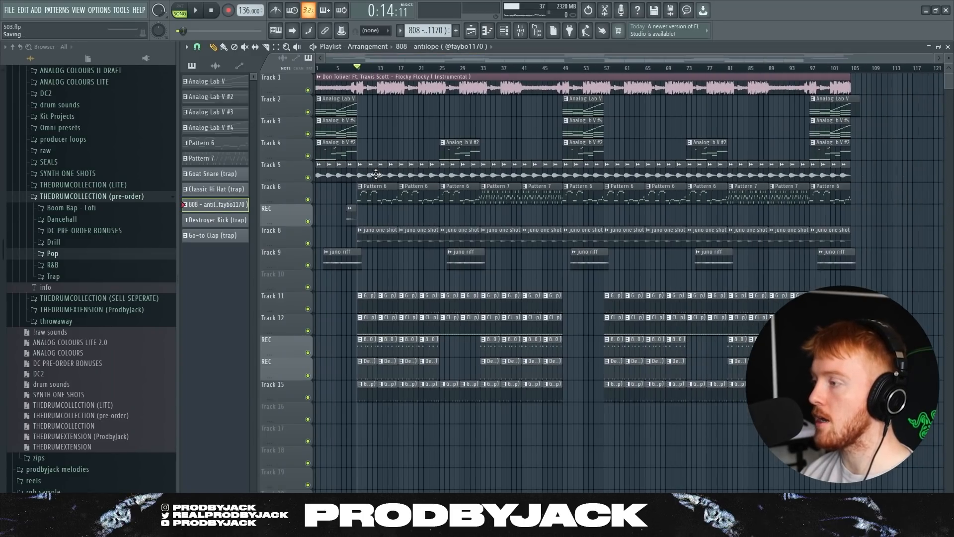
pyautogui.moveTo(359, 96); pyautogui.dragTo(318, 155)
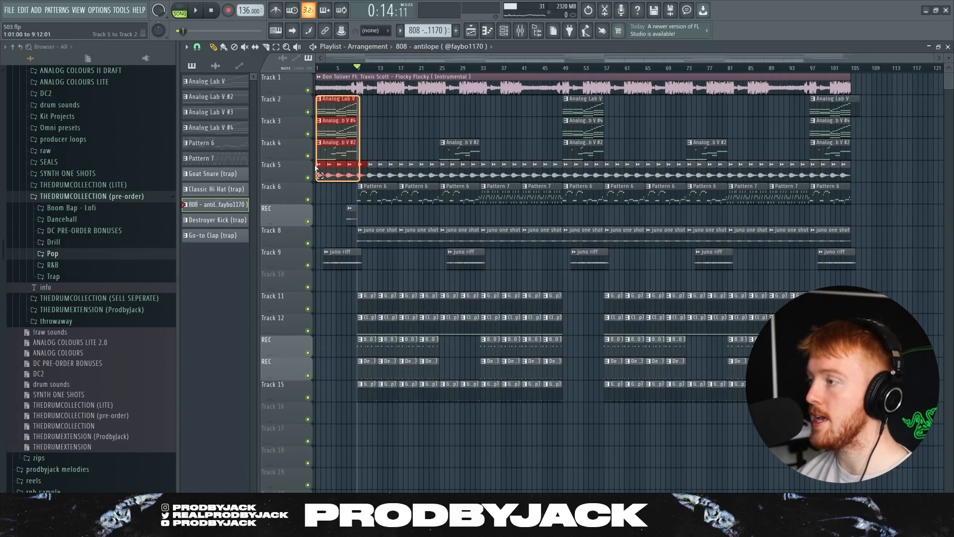
pyautogui.moveTo(437, 241); pyautogui.dragTo(436, 237)
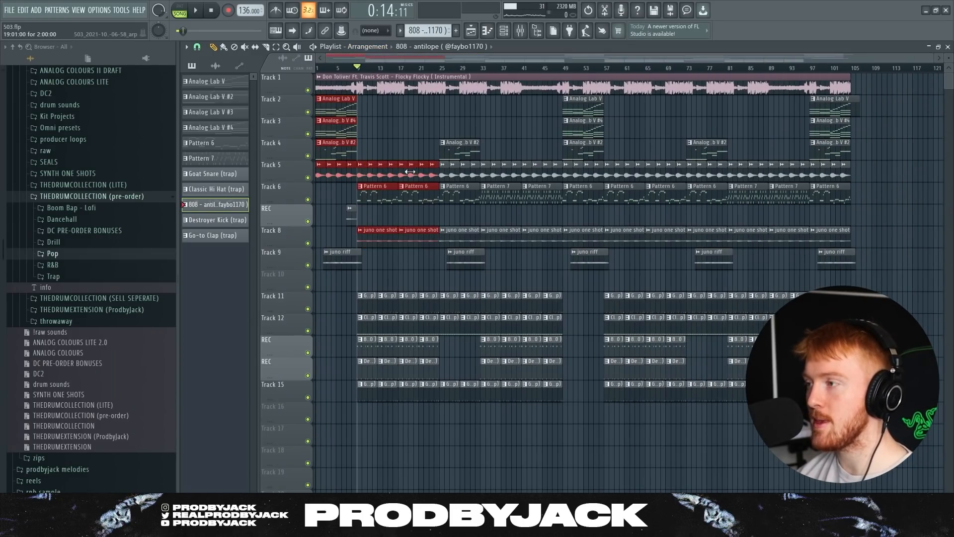
pyautogui.moveTo(484, 141); pyautogui.dragTo(559, 396)
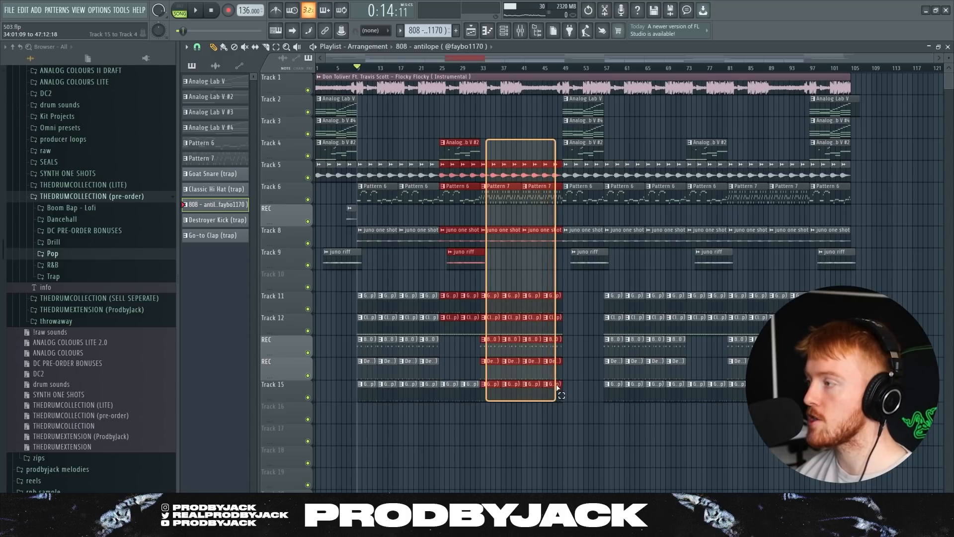
pyautogui.hotkey('ctrl', 'd')
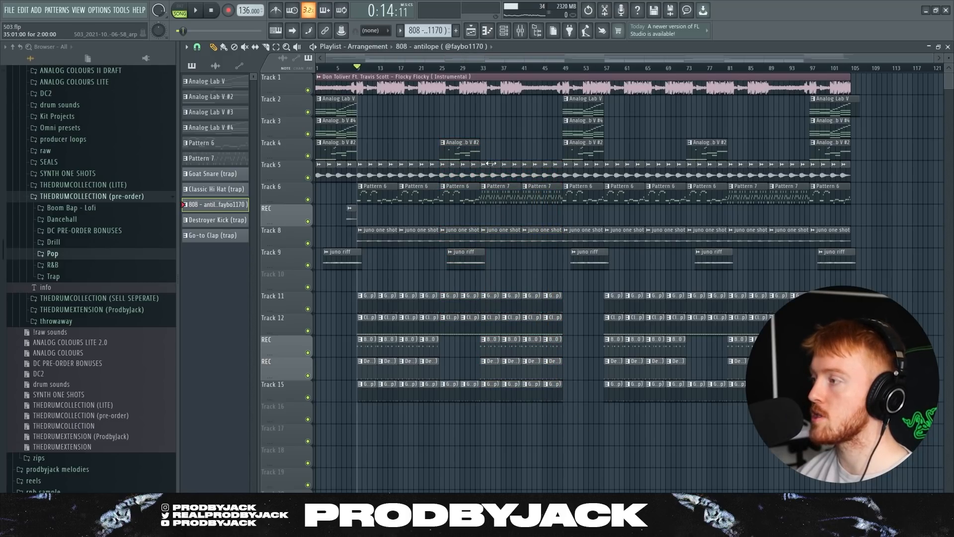
pyautogui.moveTo(491, 163); pyautogui.dragTo(561, 397)
pyautogui.moveTo(586, 127); pyautogui.dragTo(599, 93)
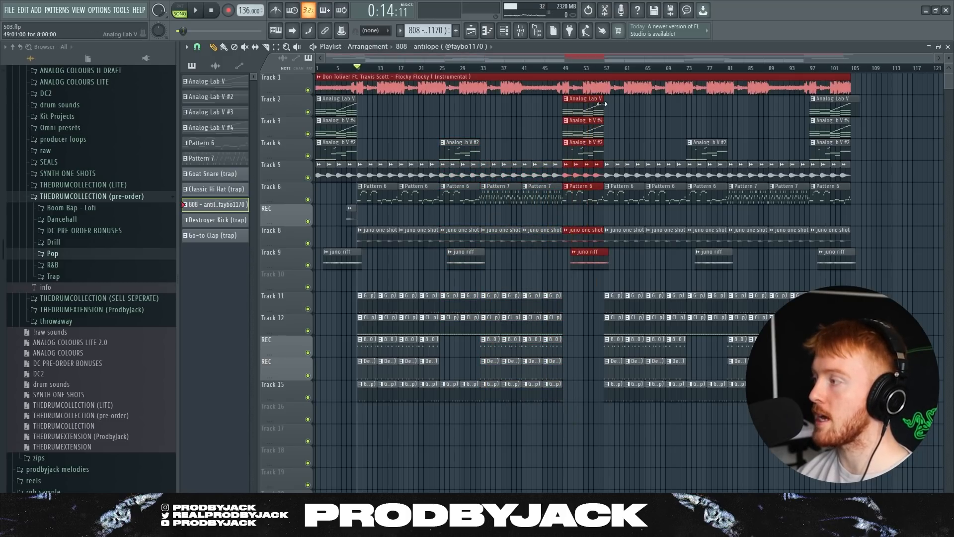
pyautogui.hotkey('ctrl', 'd')
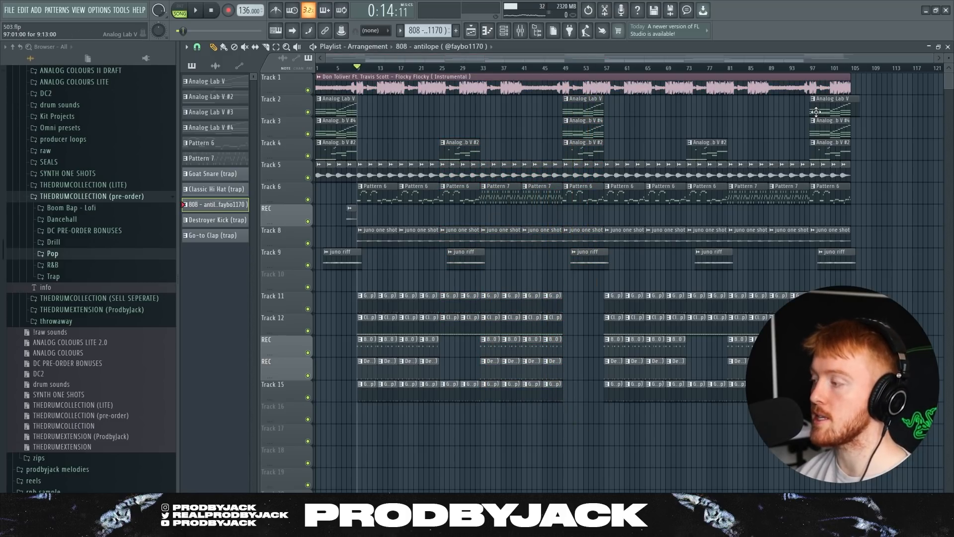
pyautogui.press('space')
pyautogui.scroll(2, 345, 177)
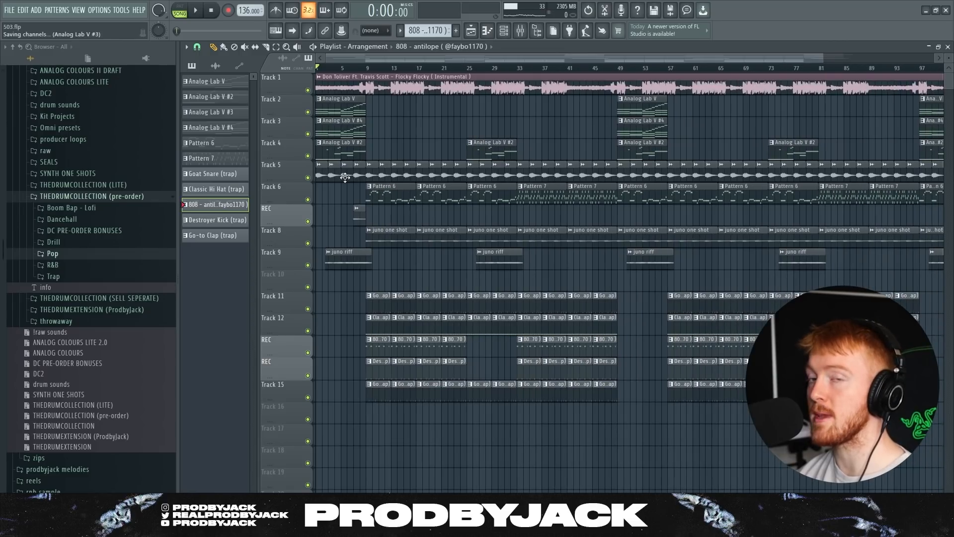